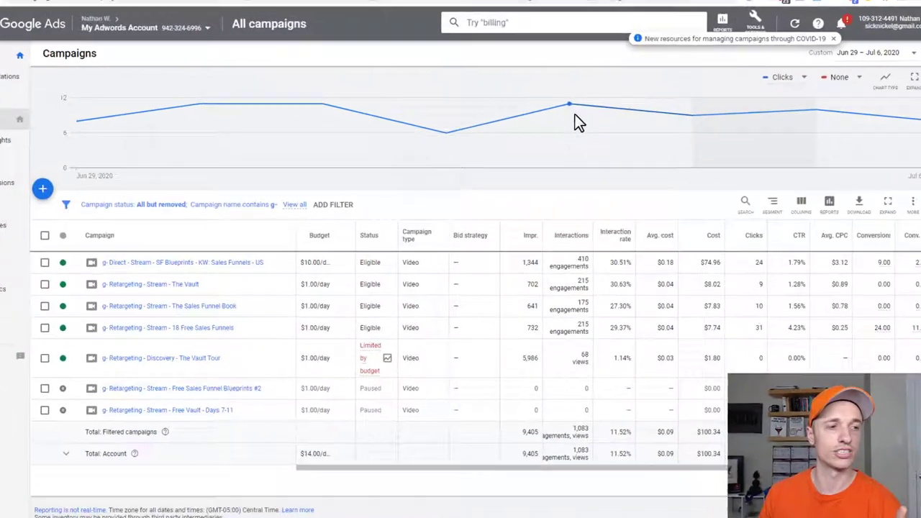
Explain the Bucket Strategy flowchart's 11 Day Retarget bucket before turning to the Google Ads campaigns.
mouse_move(543, 106)
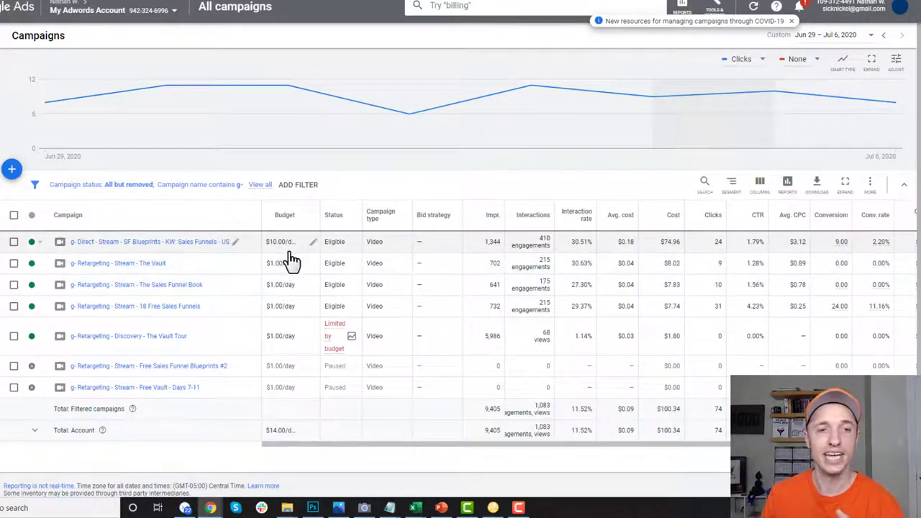
left_click(198, 245)
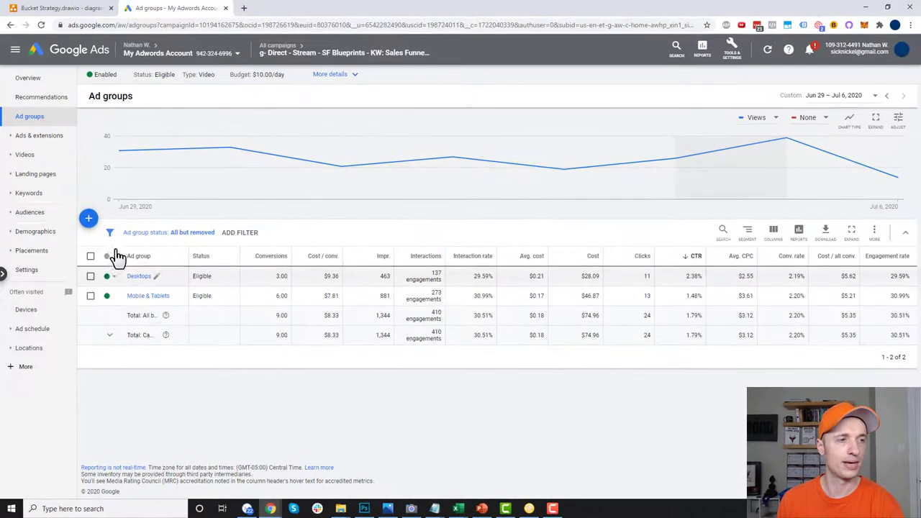
left_click(34, 195)
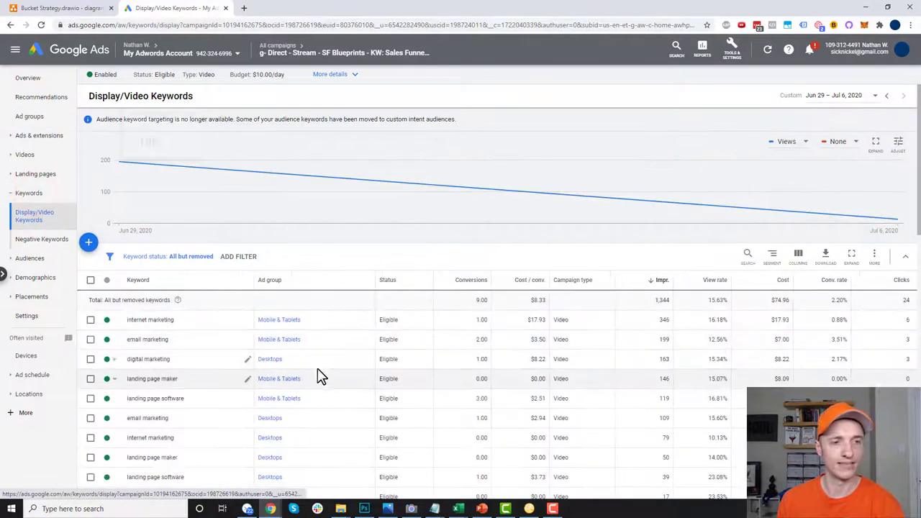
scroll(319, 376, "down", 2)
left_click(89, 8)
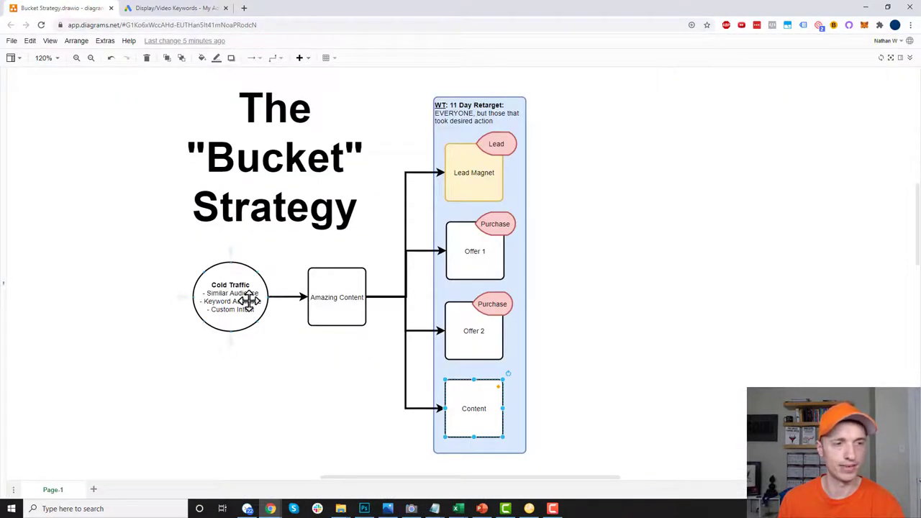
left_click(170, 8)
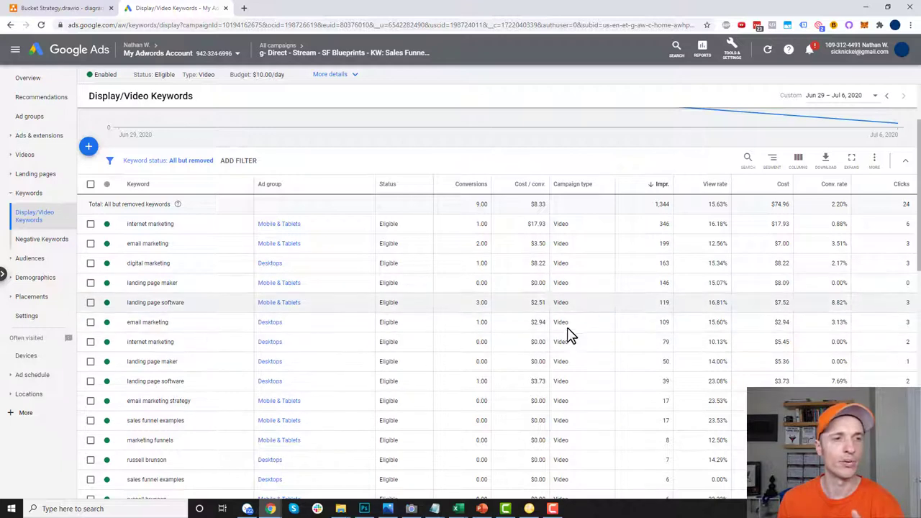
left_click(33, 258)
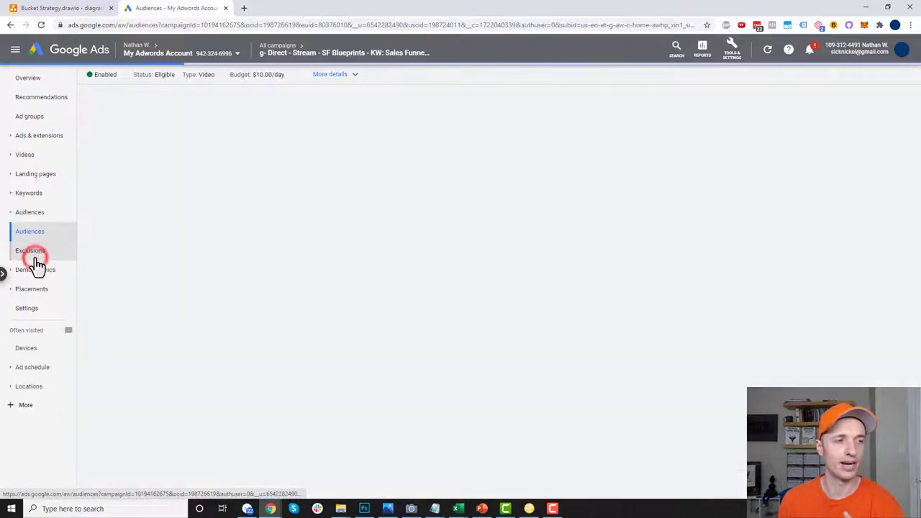
left_click(39, 252)
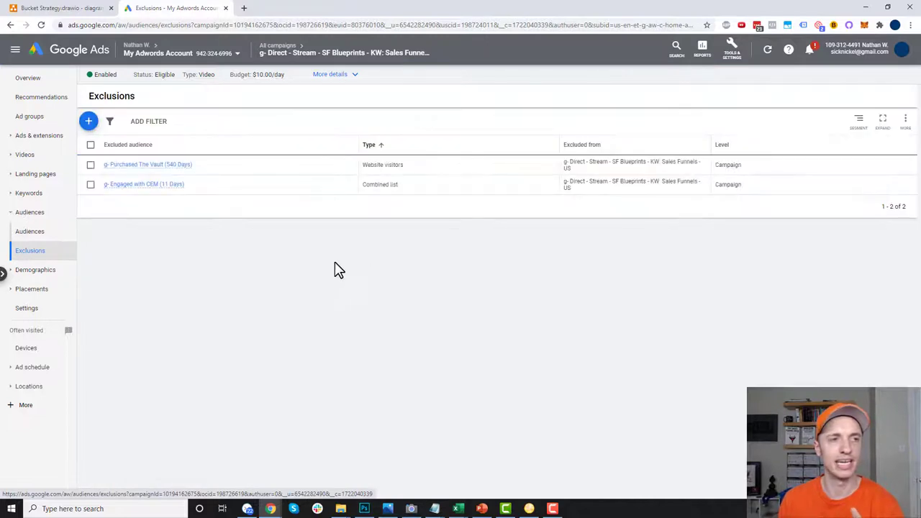
mouse_move(120, 173)
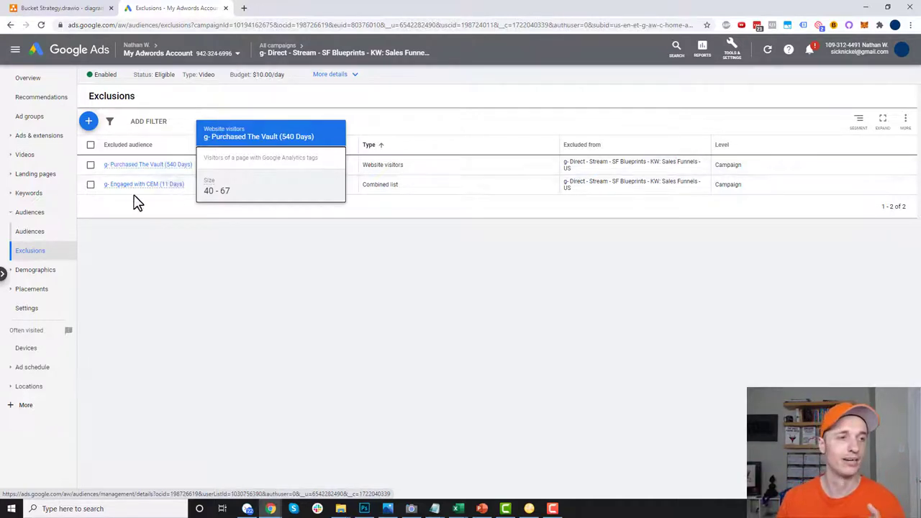
mouse_move(129, 190)
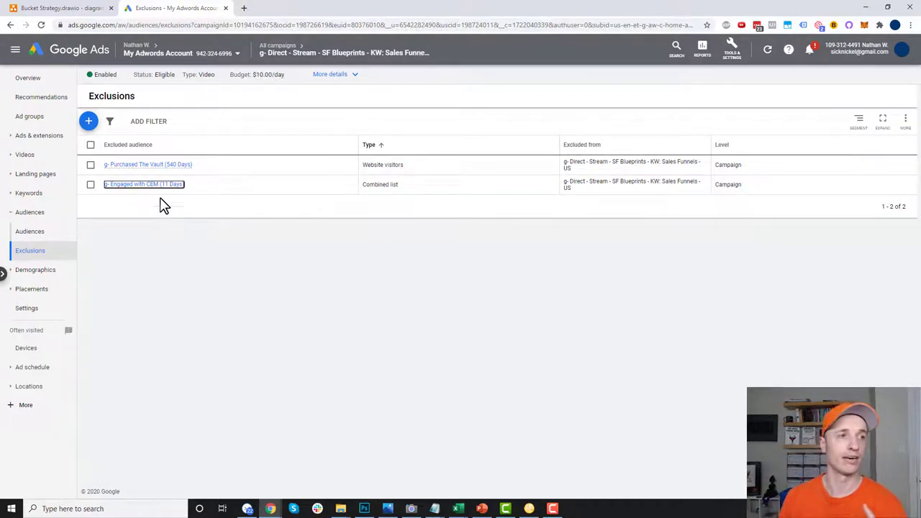
left_click(62, 8)
left_click(465, 112)
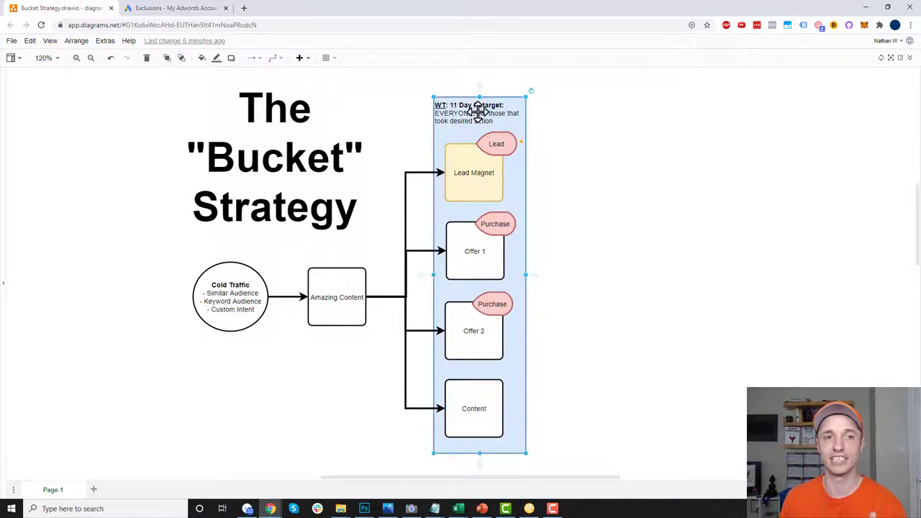
left_click(166, 8)
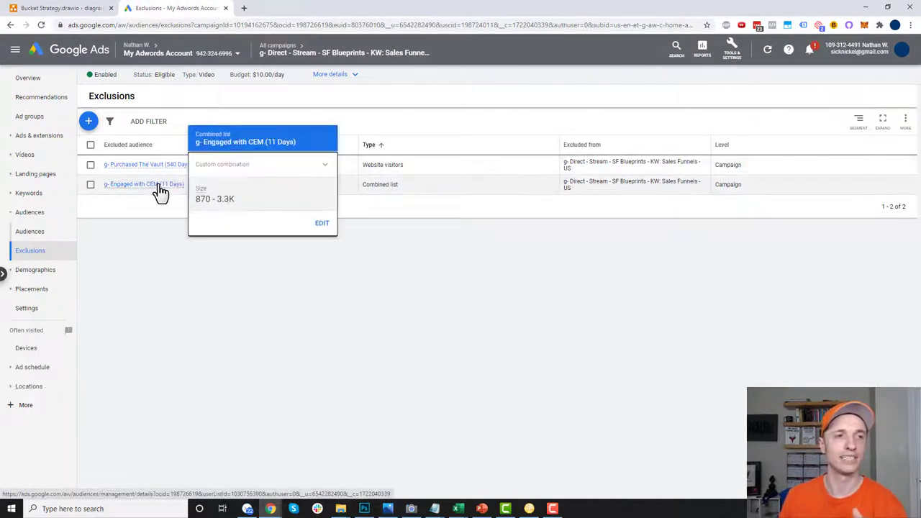
left_click(277, 46)
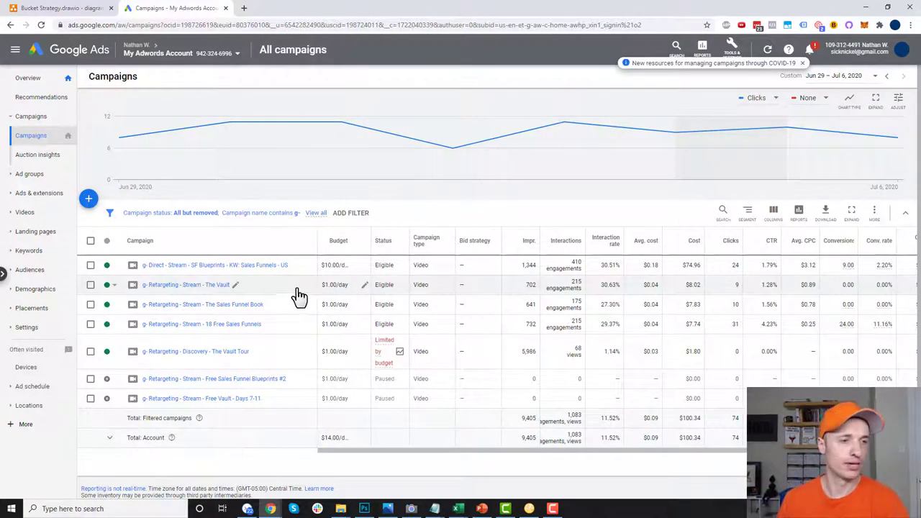
left_click(204, 285)
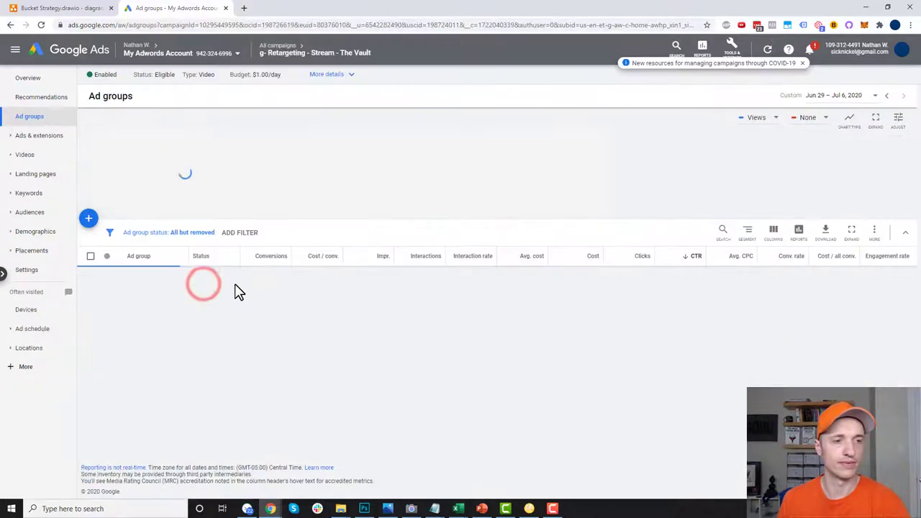
left_click(30, 215)
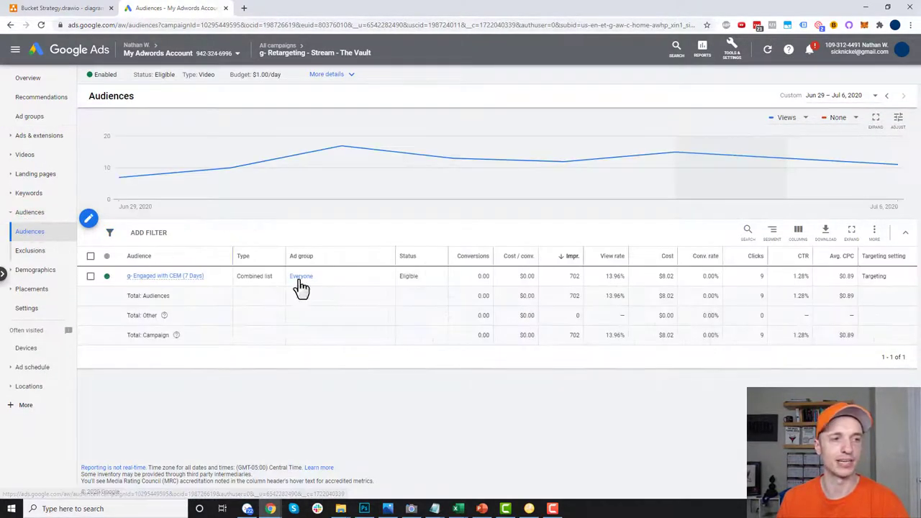
mouse_move(151, 279)
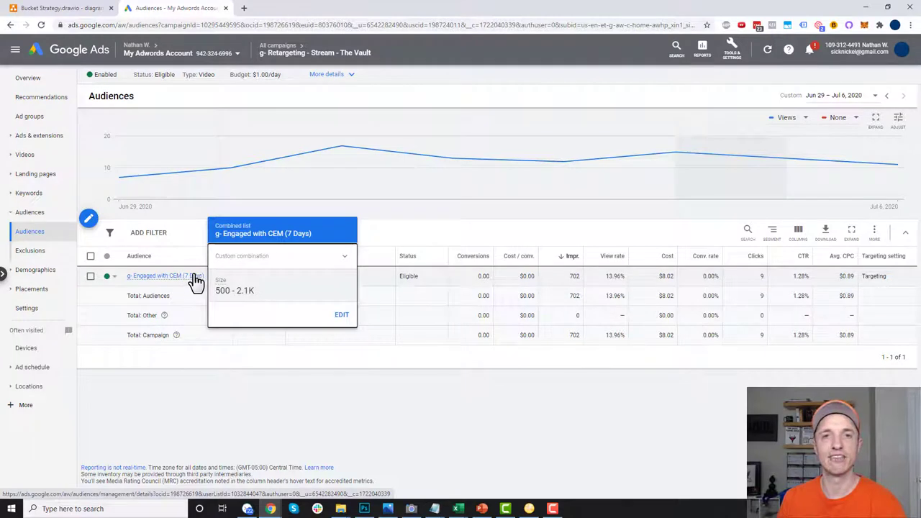
left_click(47, 251)
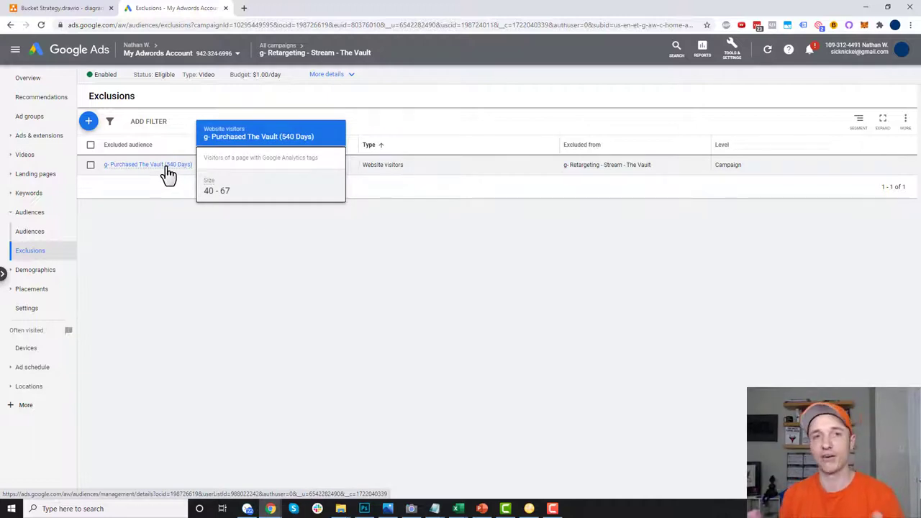
left_click(45, 7)
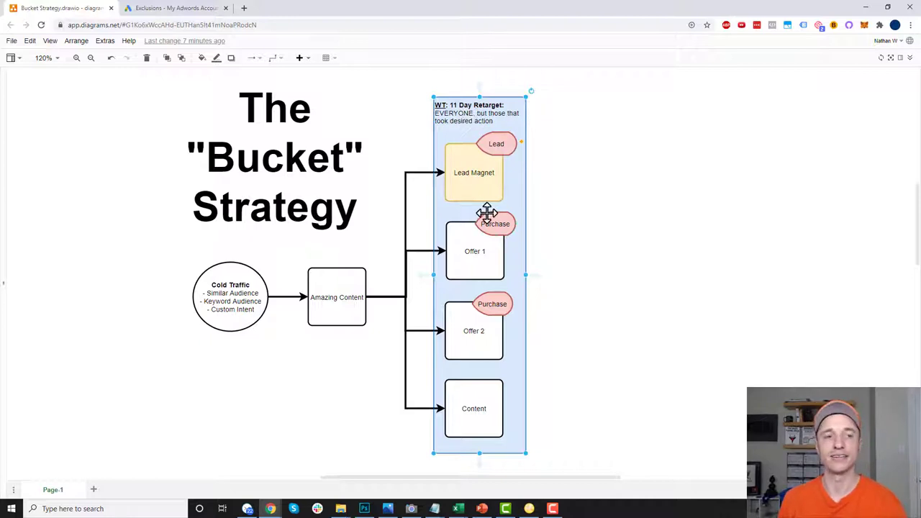
left_click(189, 7)
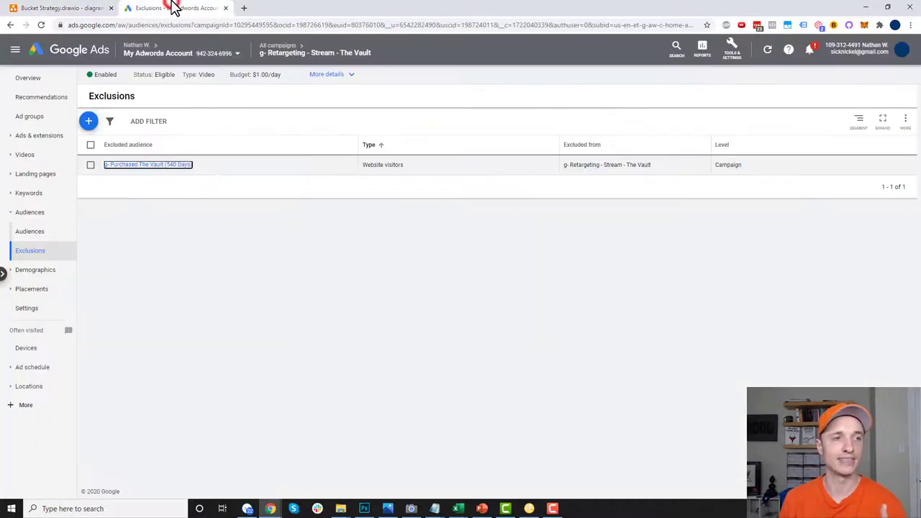
left_click(277, 45)
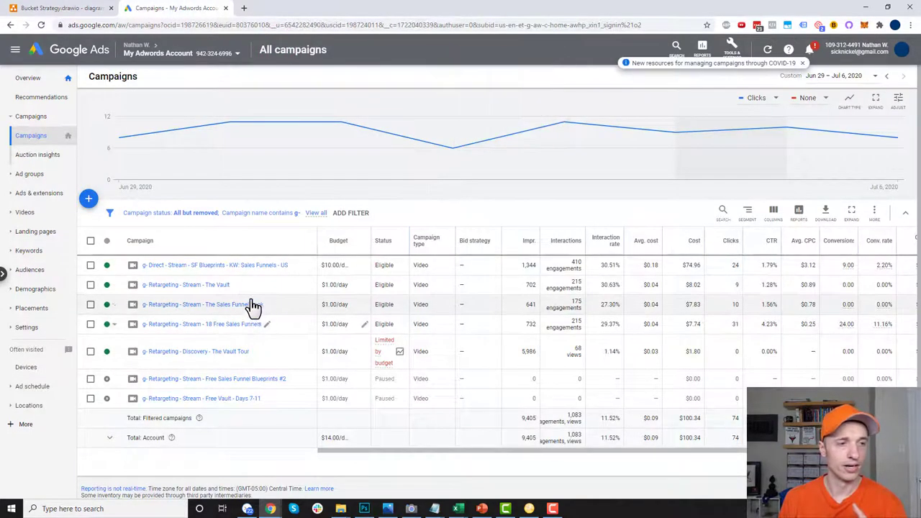
Open The Sales Funnel Book retargeting campaign's audiences and inspect Engaged with CEM (7 Days).
left_click(241, 306)
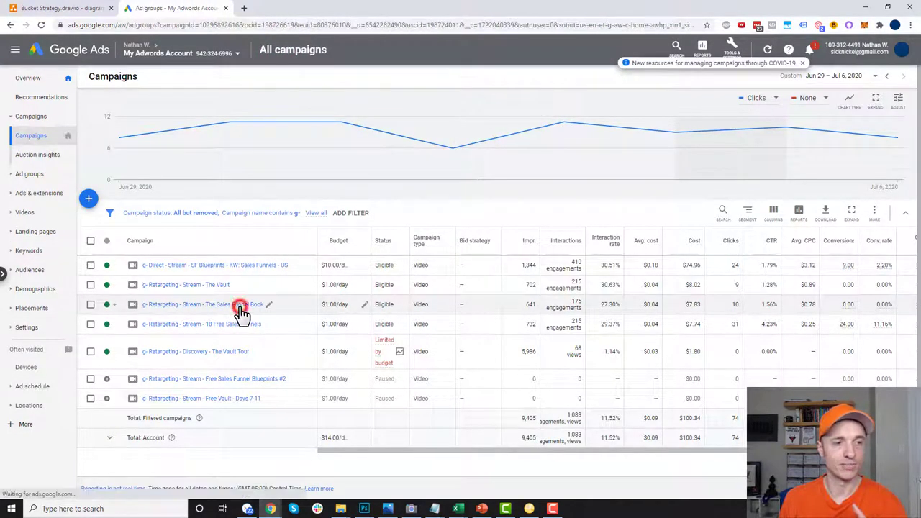
left_click(24, 214)
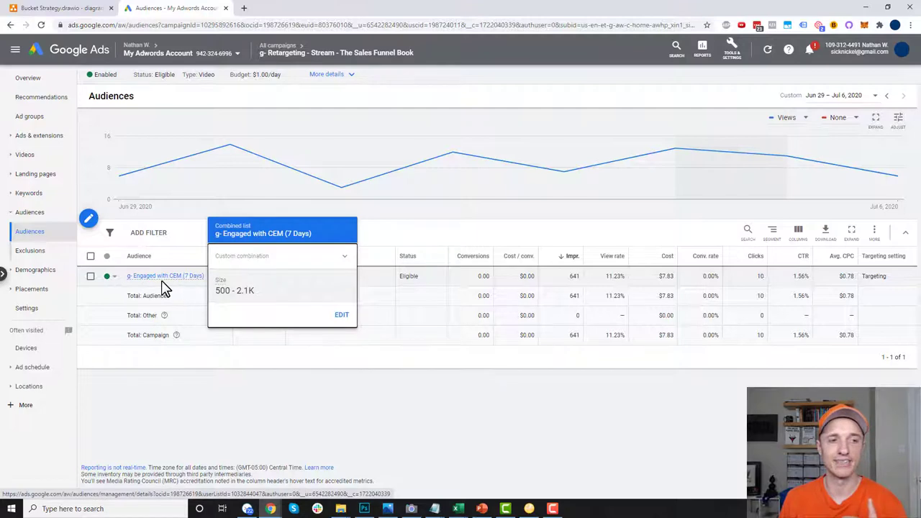
left_click(165, 277)
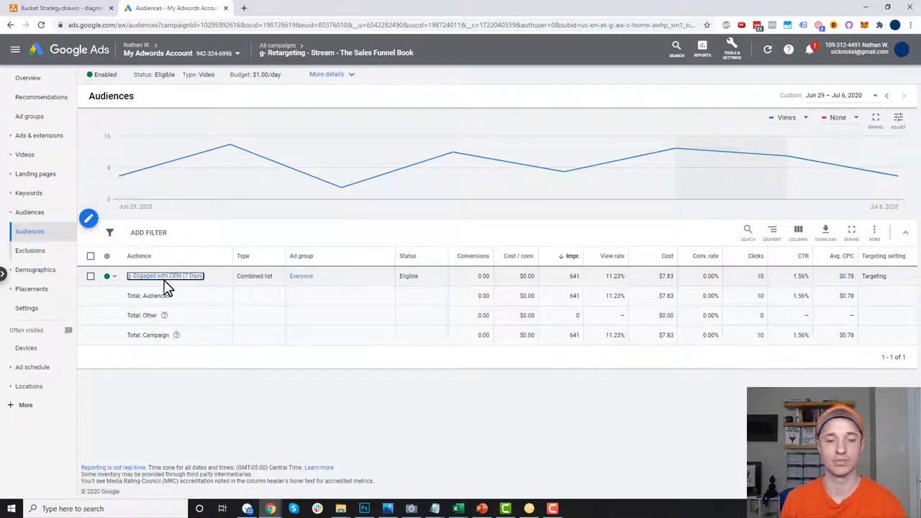
Compare with the Offer 1 and Offer 2 boxes in the Bucket Strategy retarget bucket.
left_click(74, 9)
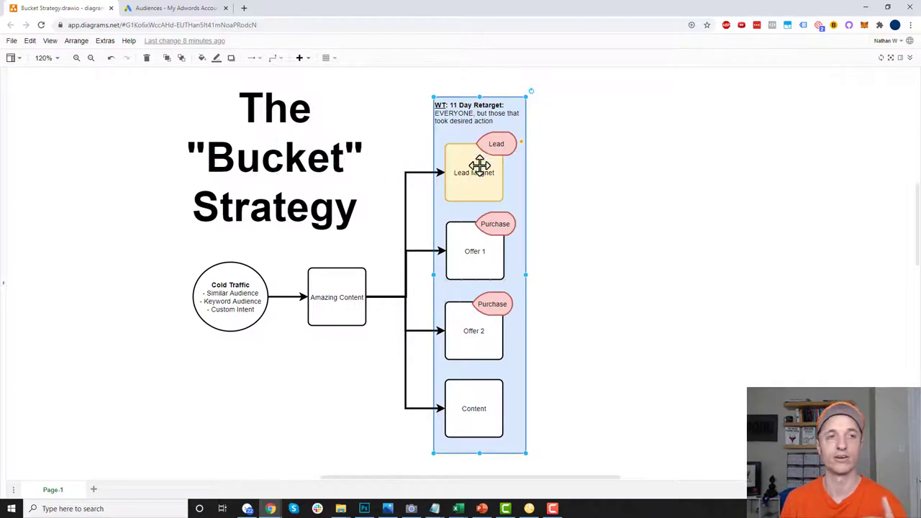
left_click(473, 250)
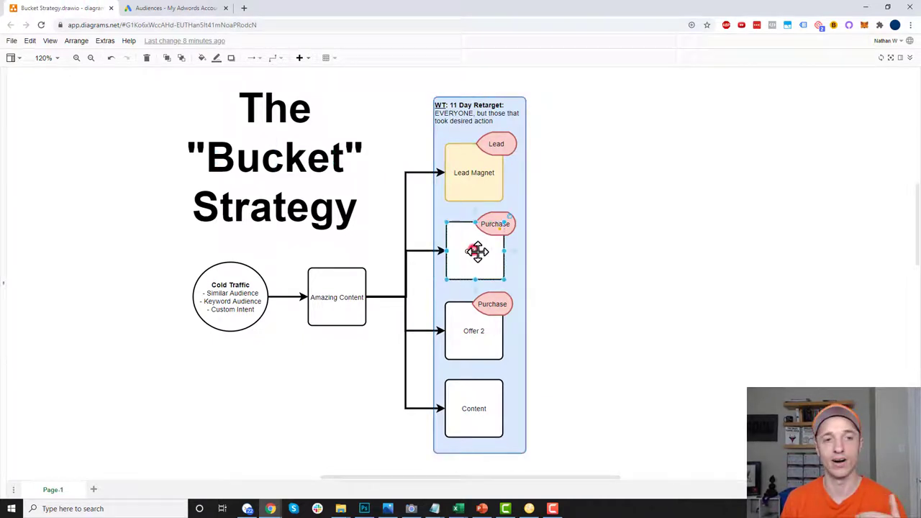
left_click(475, 333)
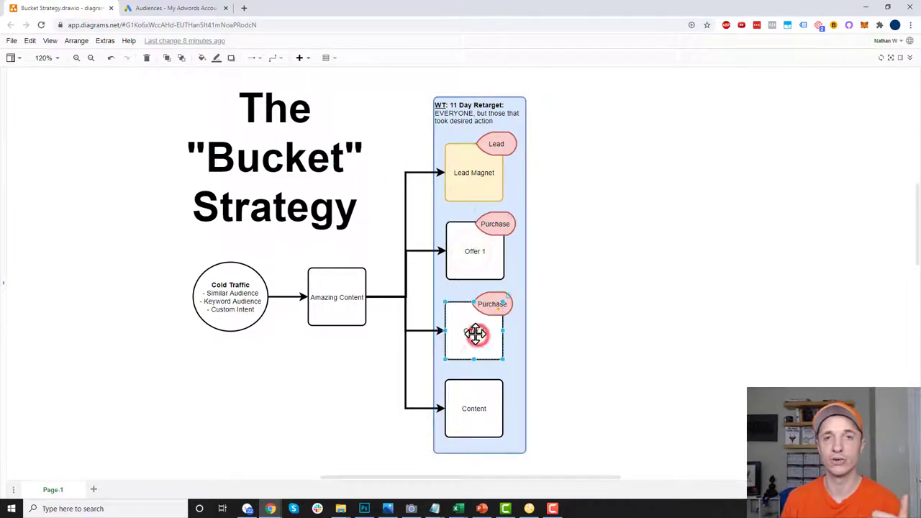
Review the Purchased The Book (180 Days) and Purchased The Vault (540 Days) exclusions, then return to All campaigns.
left_click(167, 7)
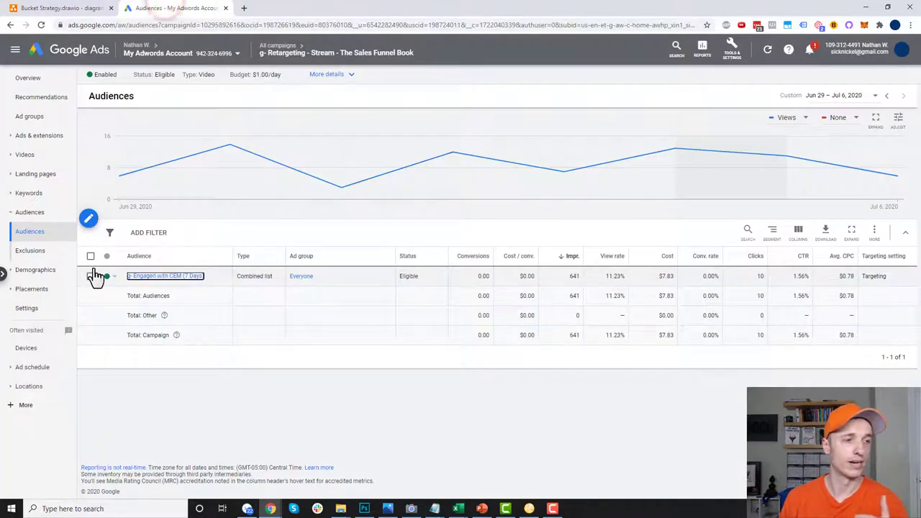
left_click(21, 251)
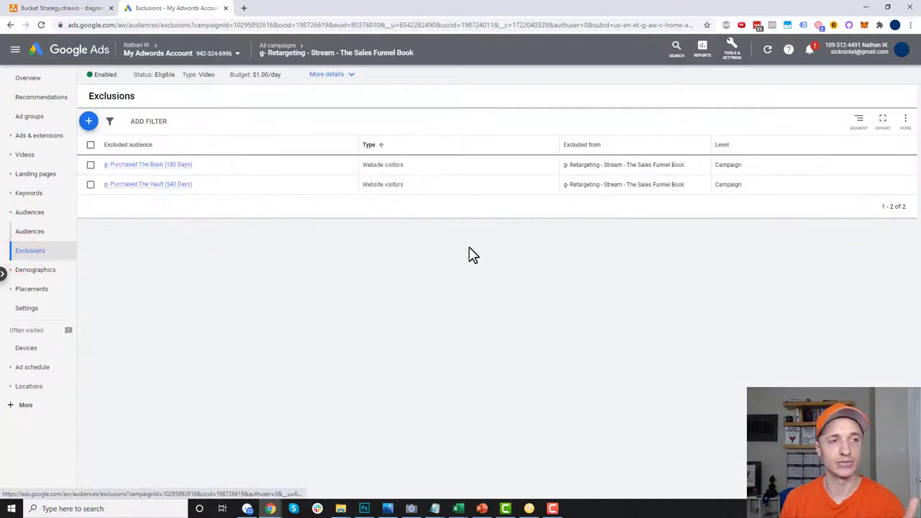
left_click(140, 168)
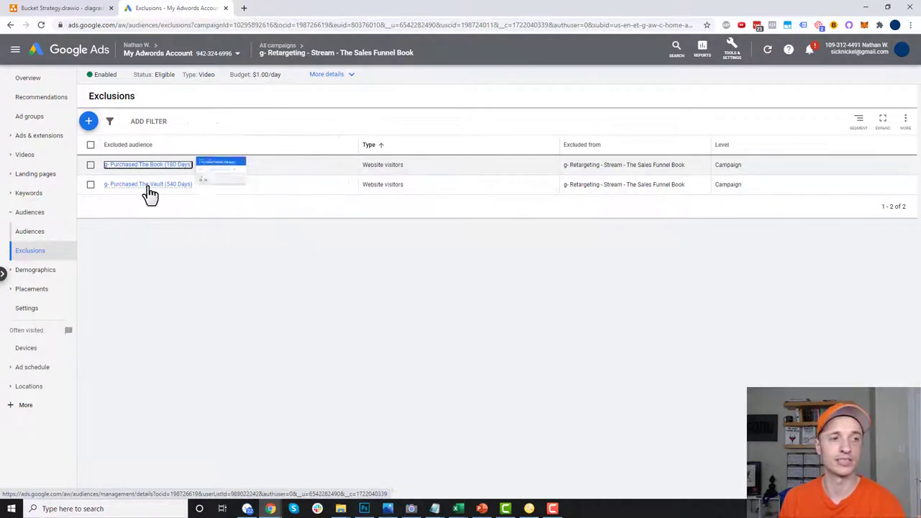
left_click(163, 185)
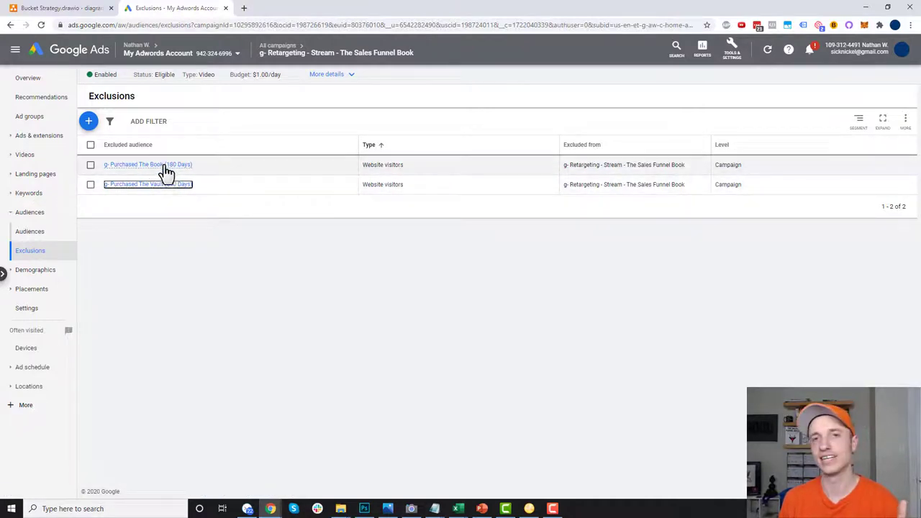
left_click(165, 168)
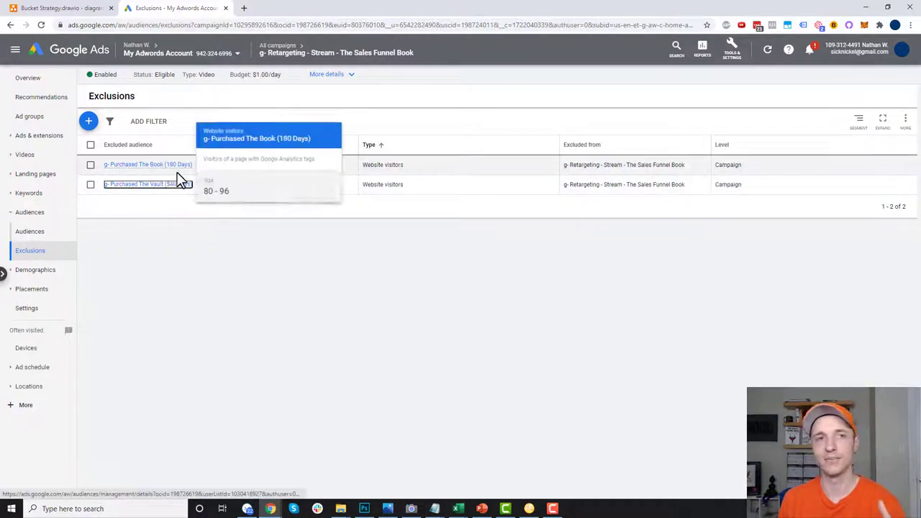
left_click(278, 44)
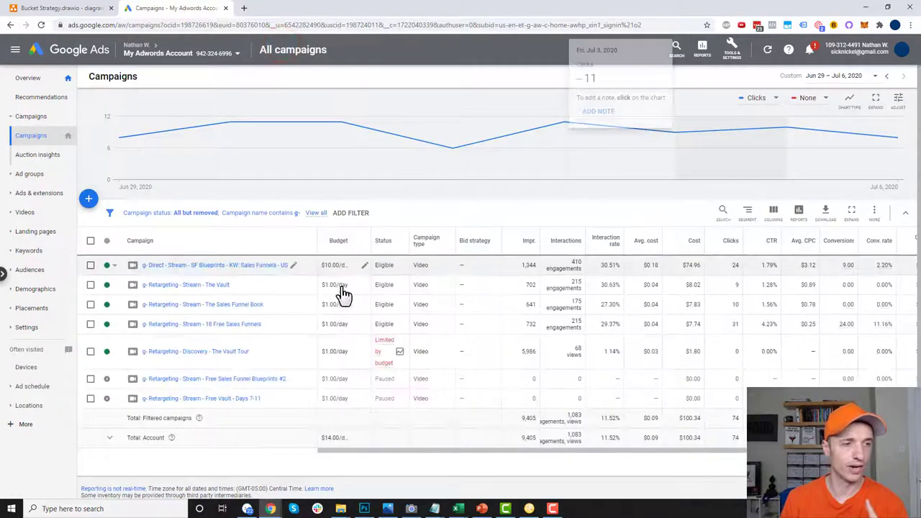
Open the 18 Free Sales Funnels campaign and compare it with the flowchart's Lead Magnet box.
left_click(223, 335)
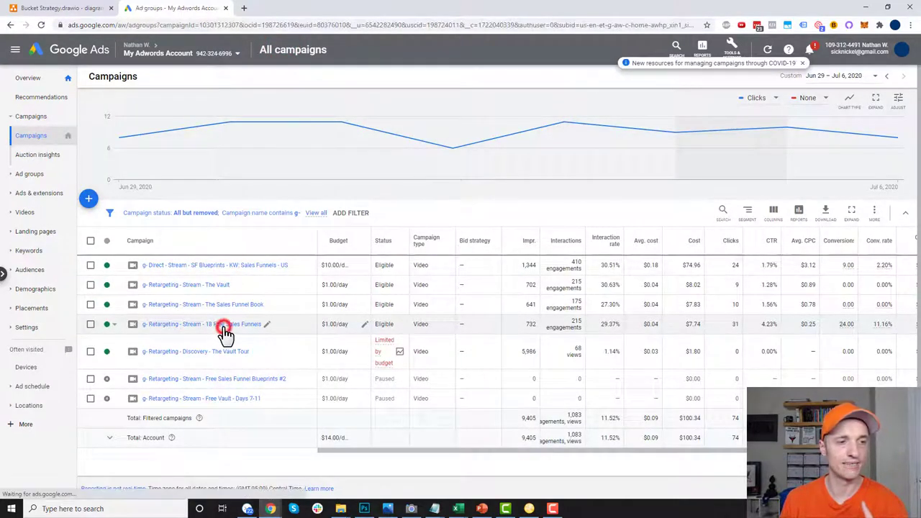
left_click(58, 7)
left_click(473, 180)
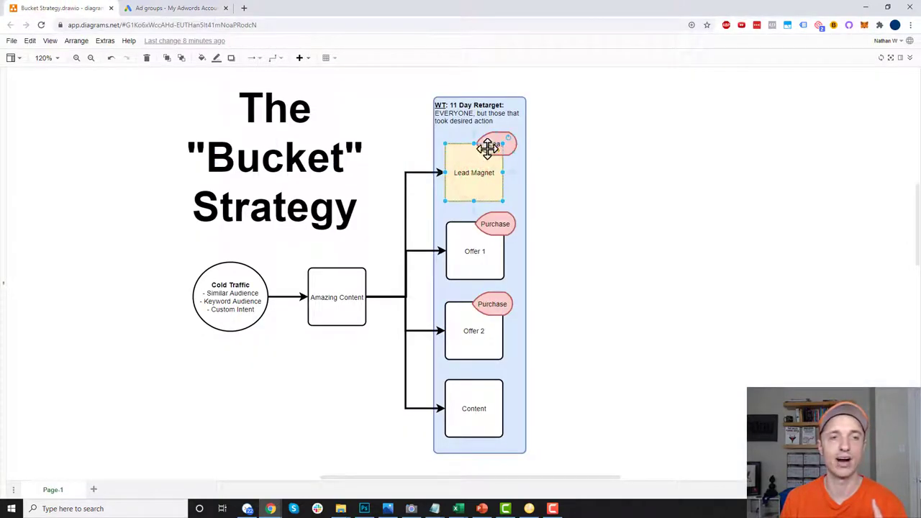
Check the campaign's g- Engaged with CEM (7 Days) audience, then view its exclusions.
left_click(177, 8)
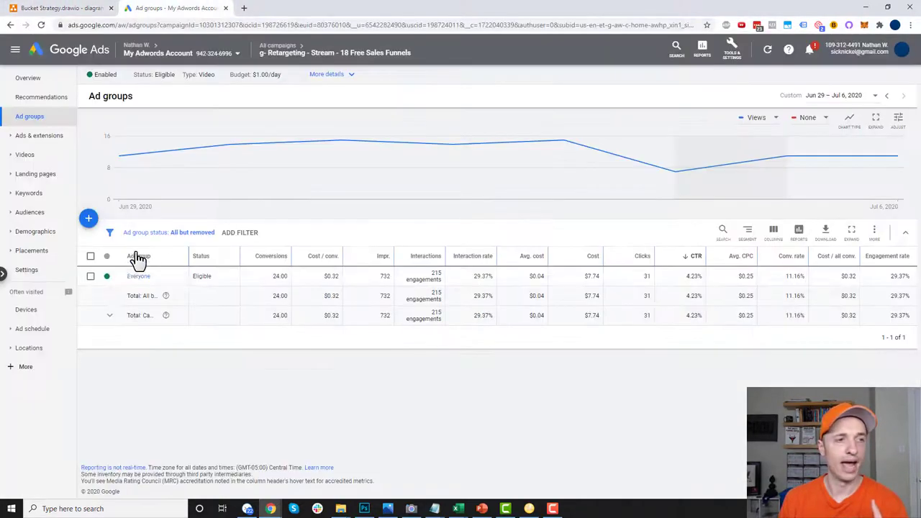
left_click(29, 213)
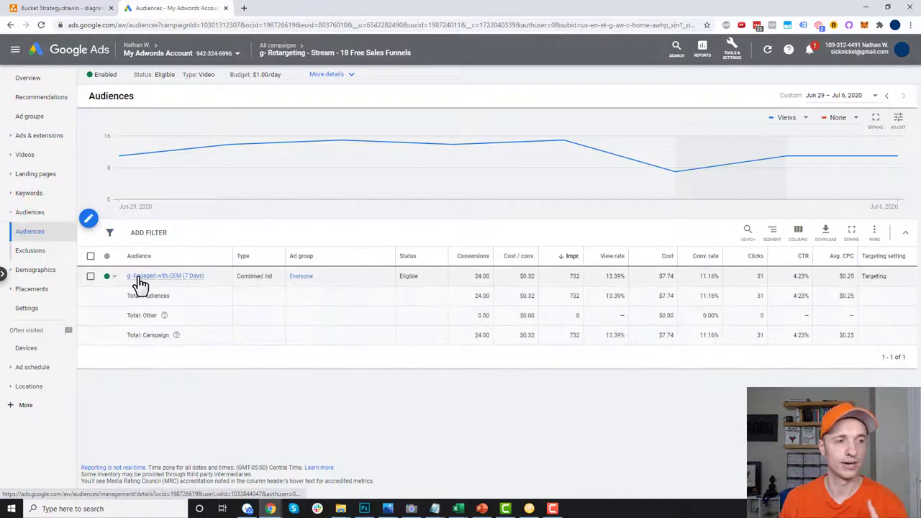
mouse_move(166, 284)
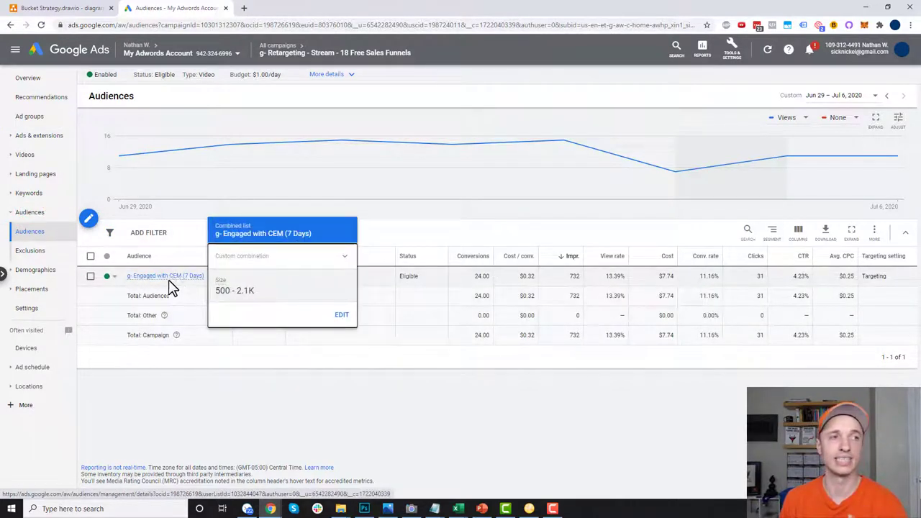
left_click(185, 284)
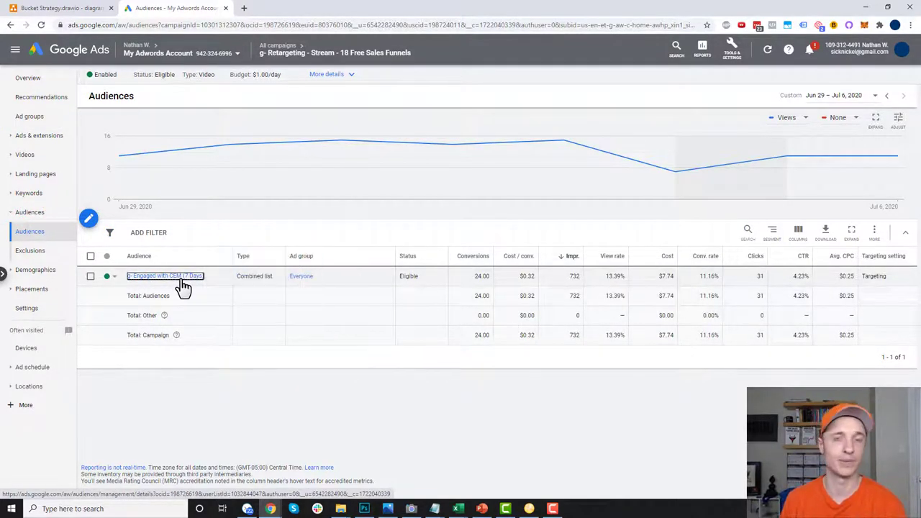
mouse_move(183, 286)
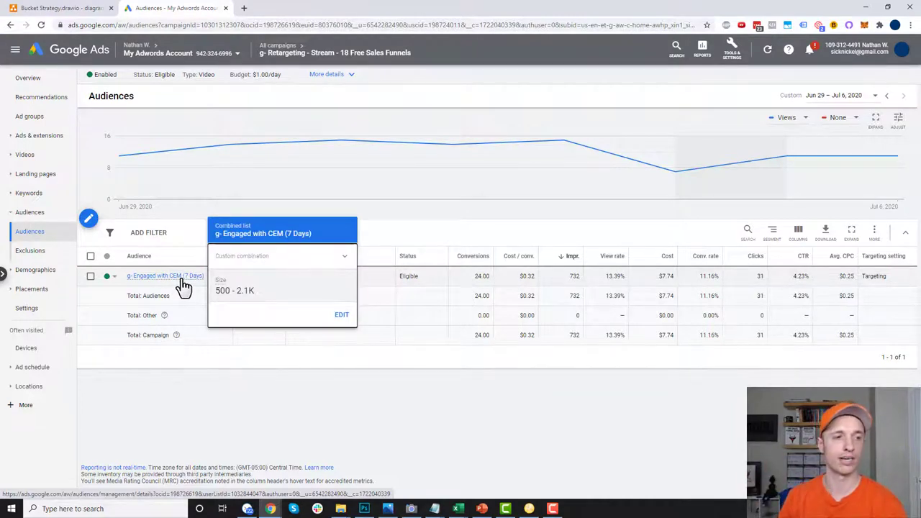
left_click(34, 252)
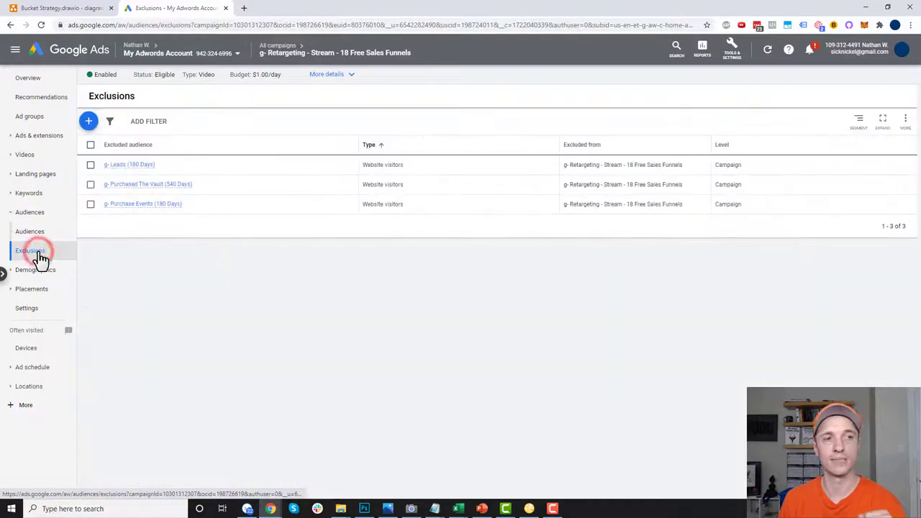
mouse_move(115, 177)
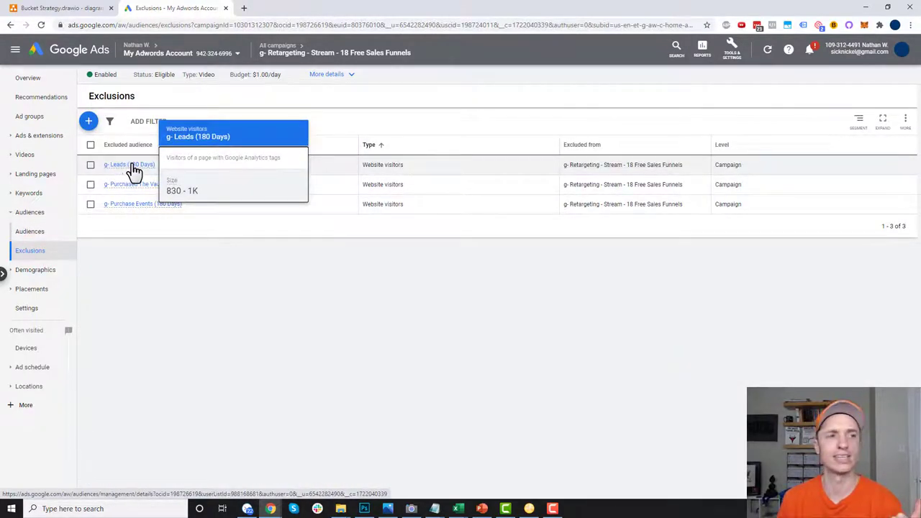
left_click(132, 166)
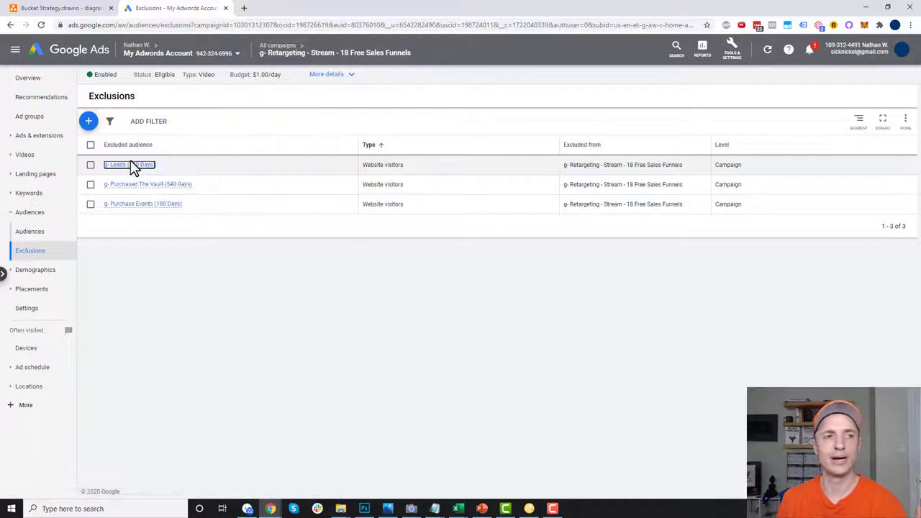
mouse_move(133, 173)
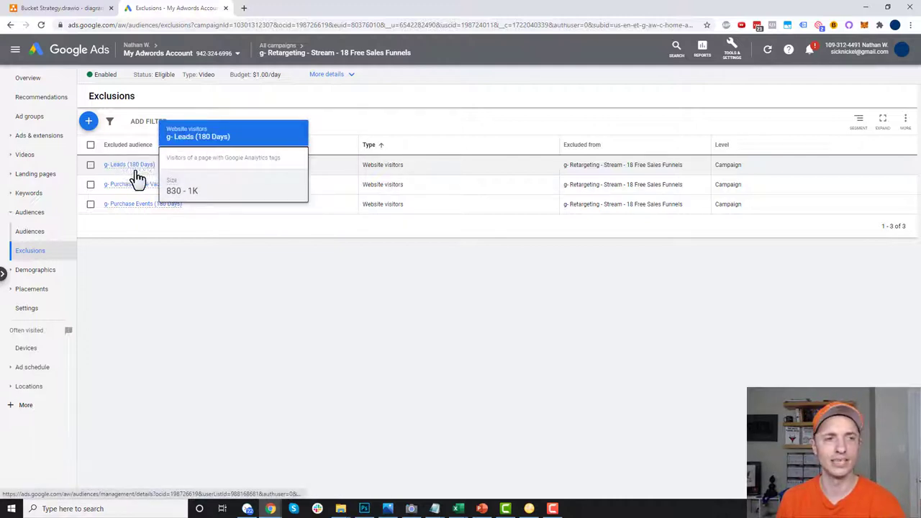
left_click(161, 184)
mouse_move(155, 193)
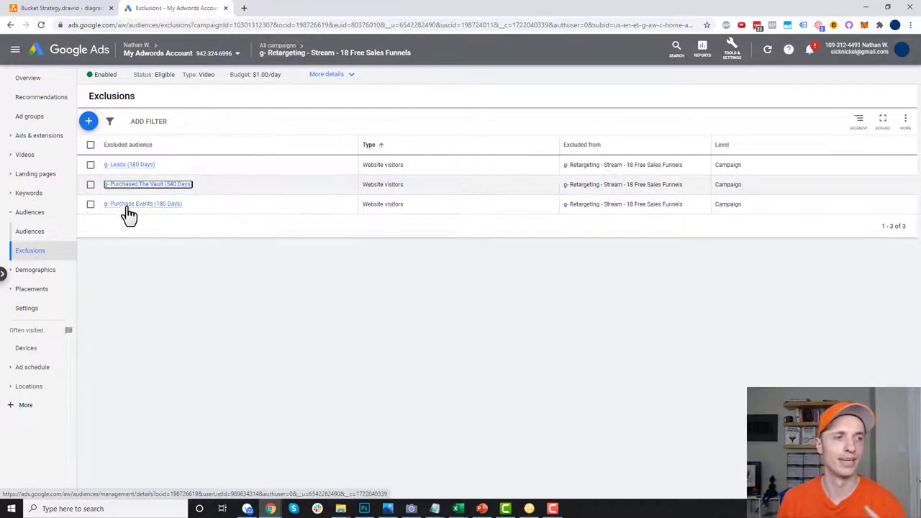
mouse_move(110, 211)
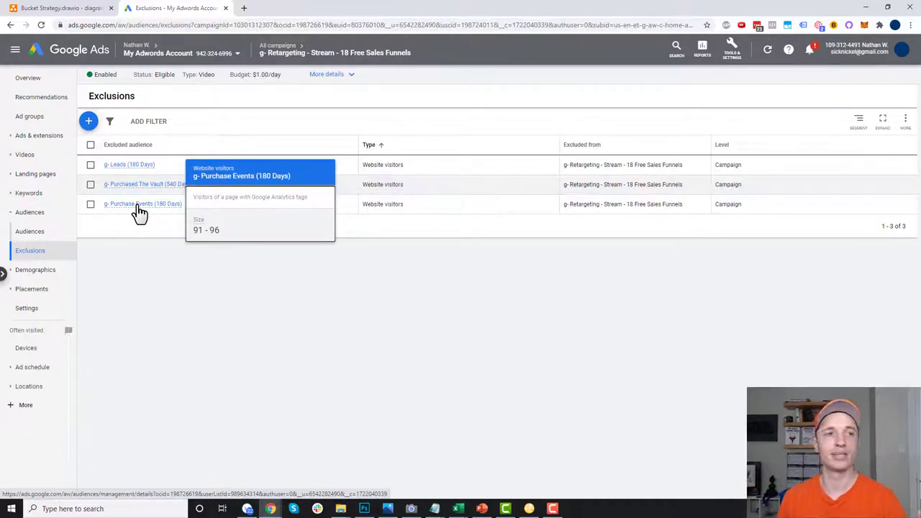
left_click(167, 297)
left_click(279, 46)
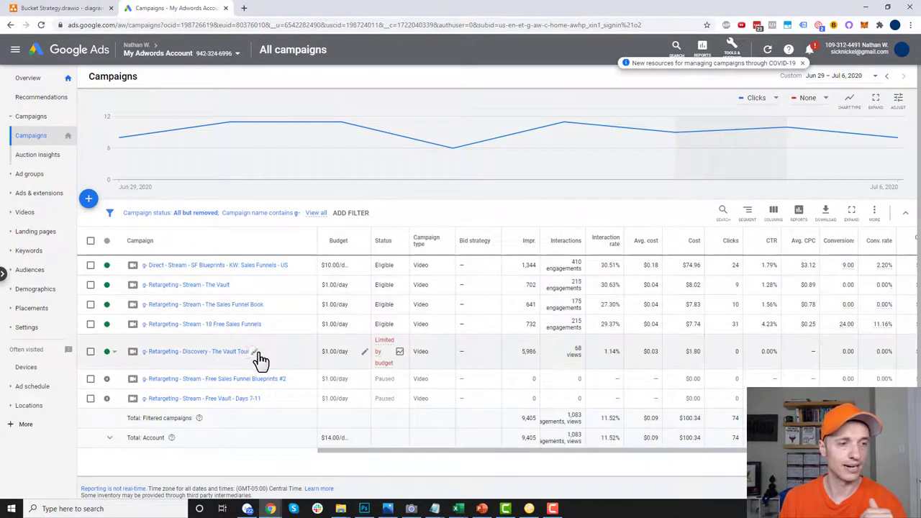
Review The Vault Tour campaign's audience and exclusion, return to All campaigns, then to the flowchart.
left_click(214, 353)
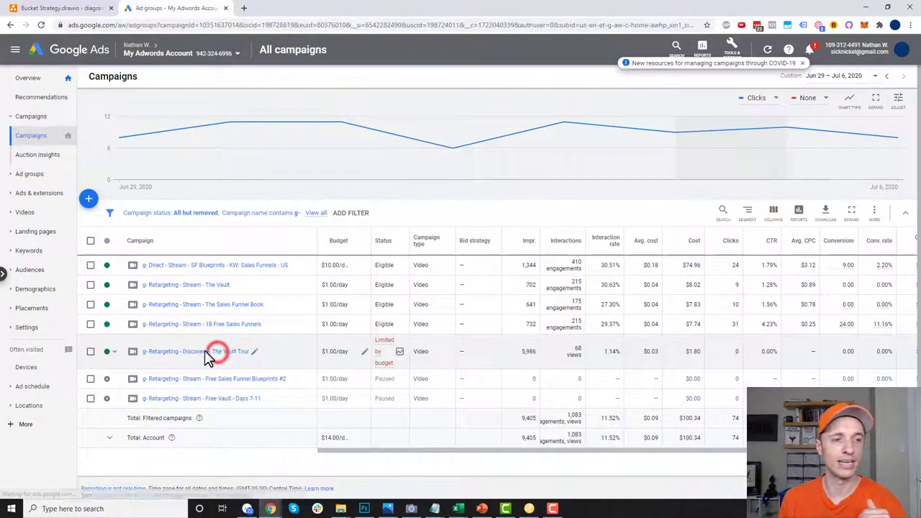
left_click(29, 220)
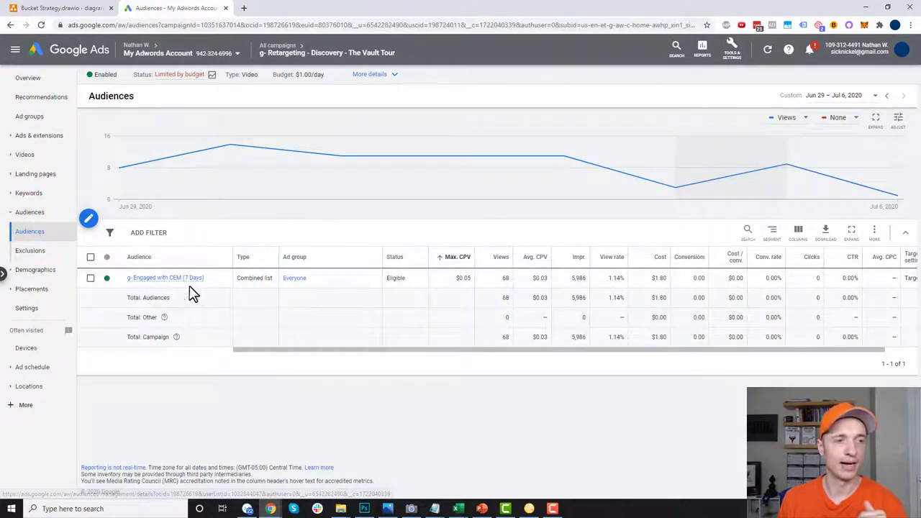
left_click(32, 251)
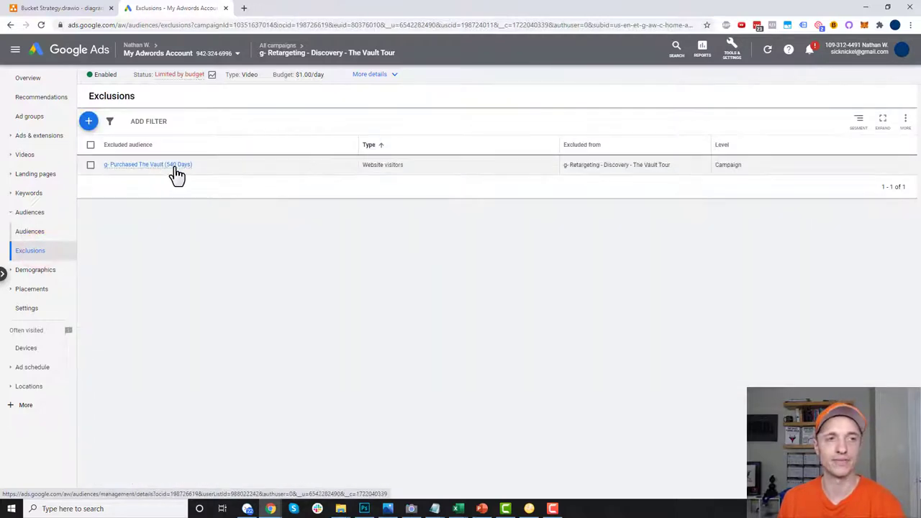
left_click(282, 52)
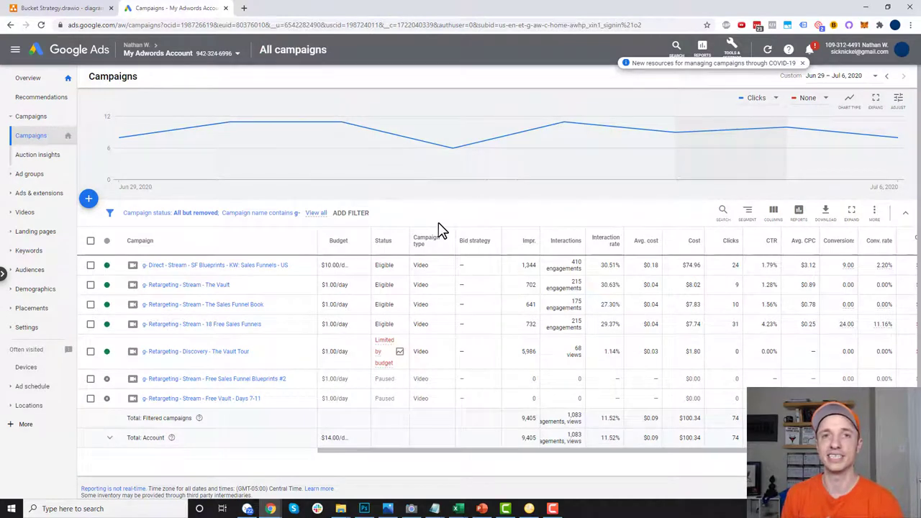
left_click(29, 8)
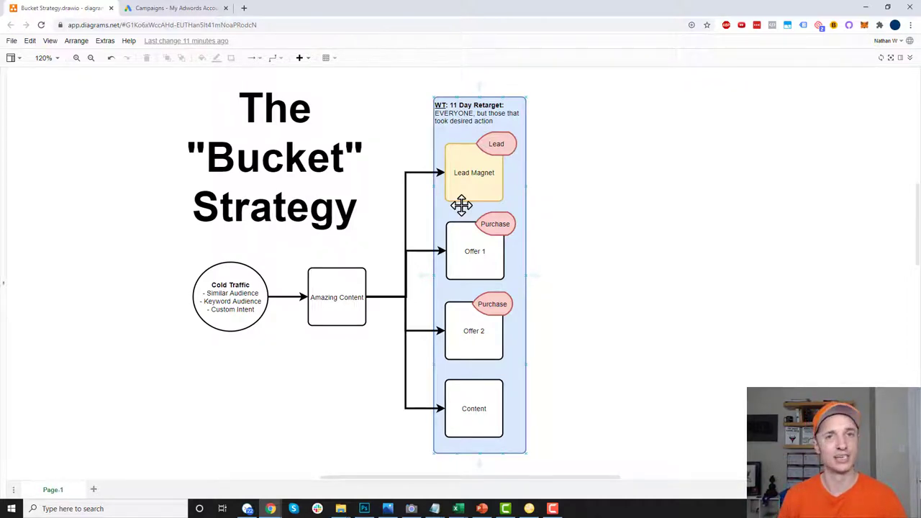
Switch to the 'Campaigns - My Adwords Account' Google Ads tab.
left_click(190, 8)
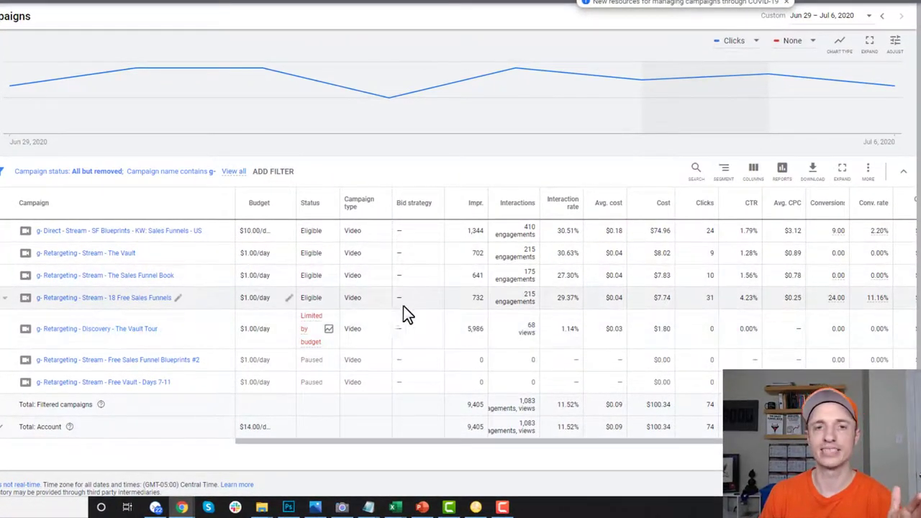
left_click_drag(572, 441, 666, 445)
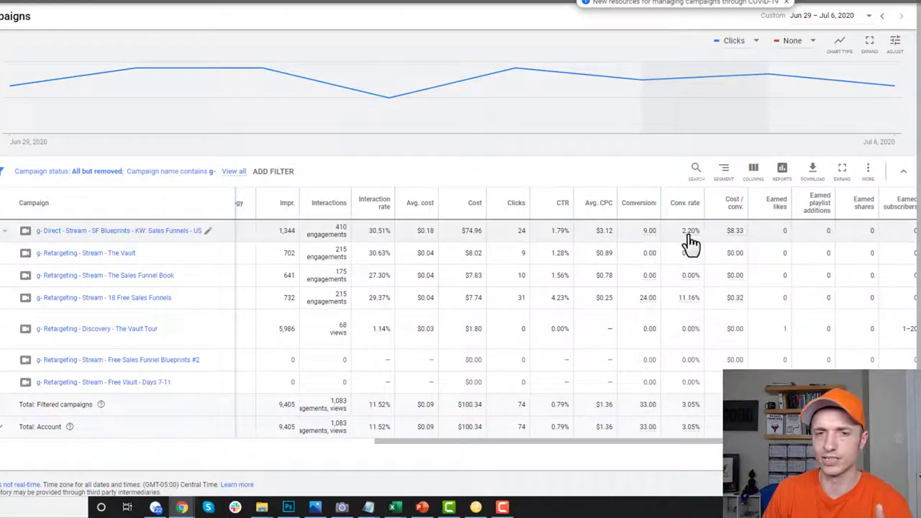
mouse_move(693, 233)
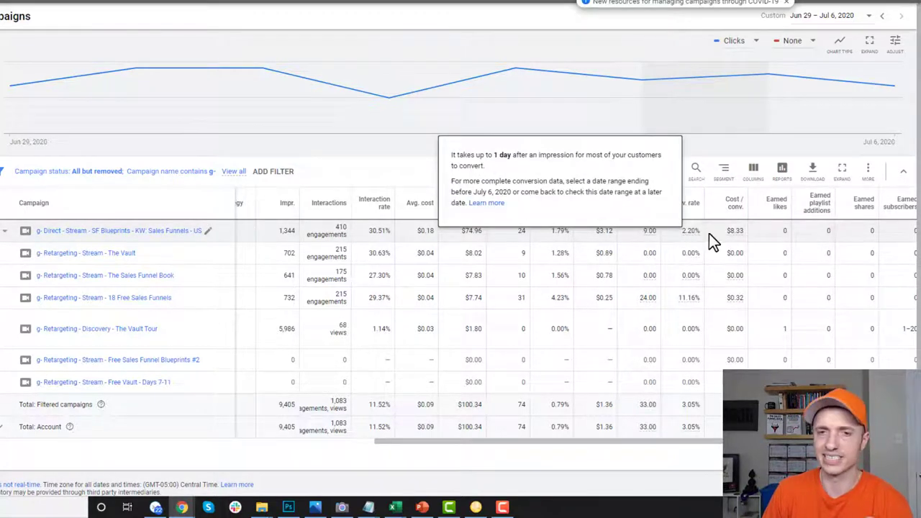
mouse_move(737, 234)
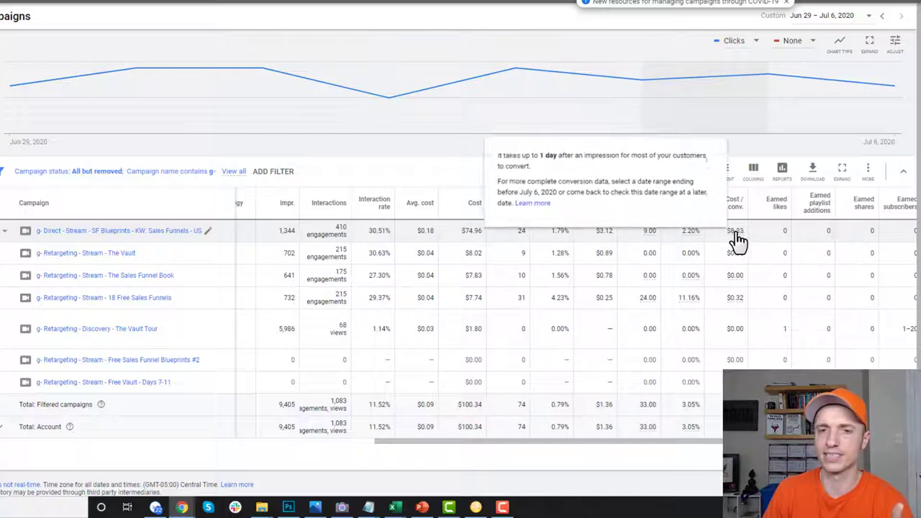
scroll(715, 234, "right", 2)
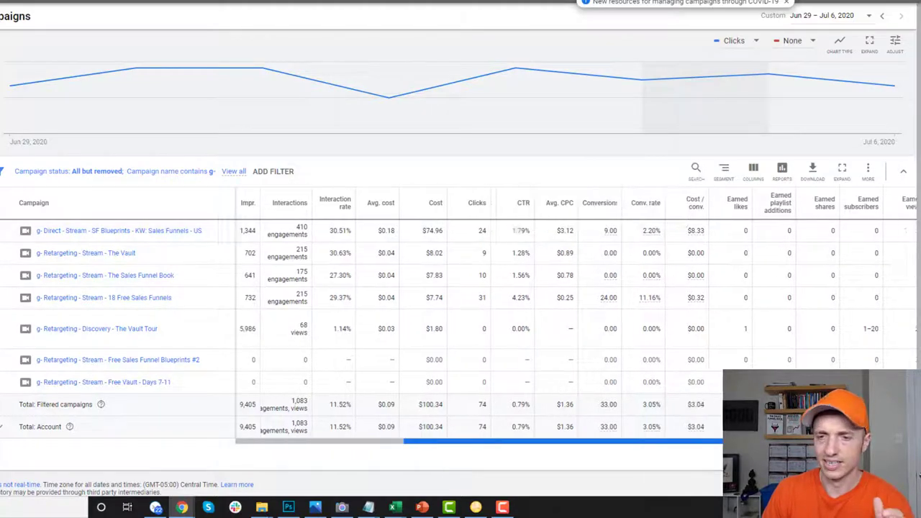
scroll(712, 441, "right", 1)
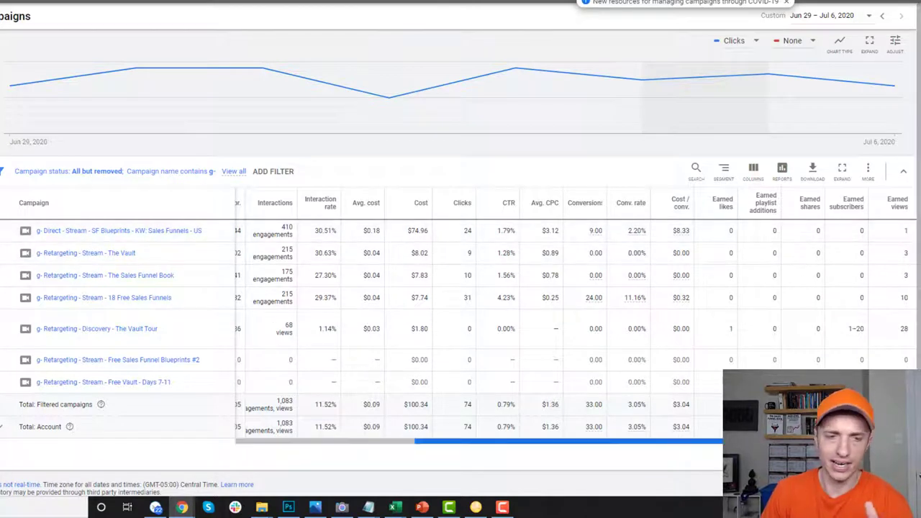
scroll(705, 441, "left", 5)
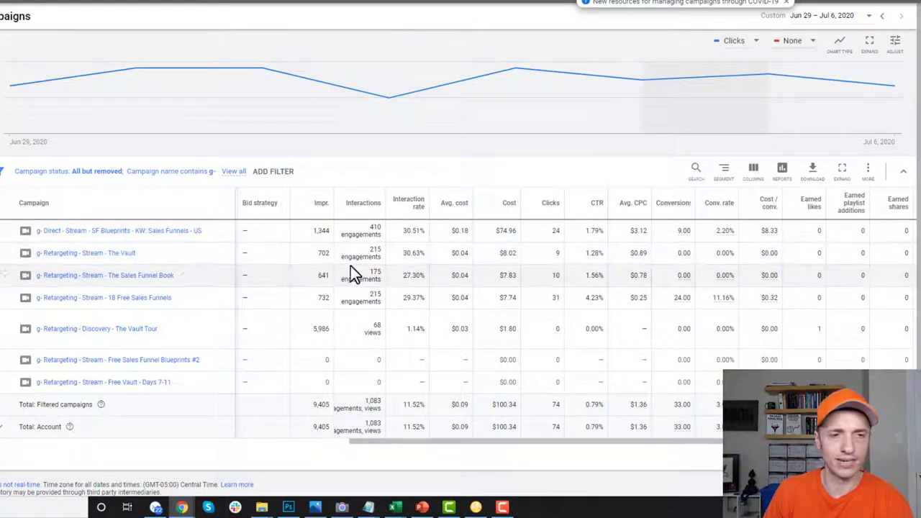
double_click(461, 254)
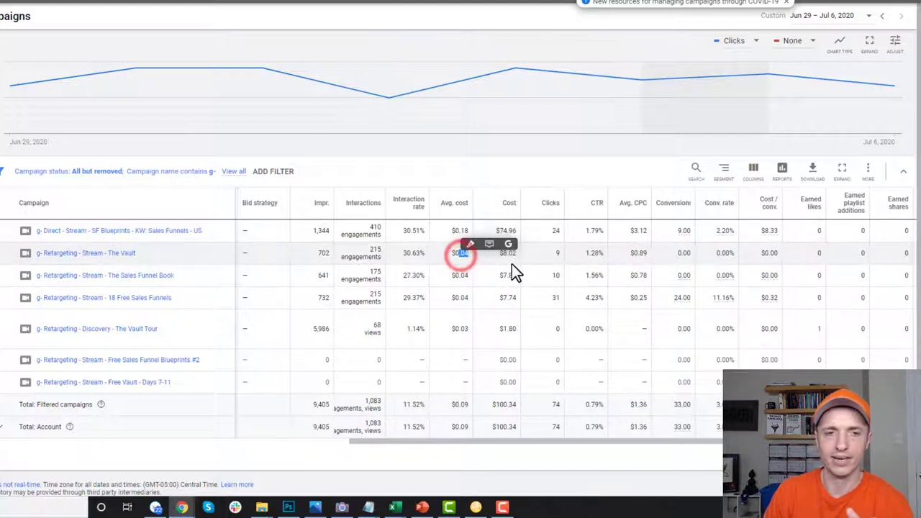
left_click(555, 253)
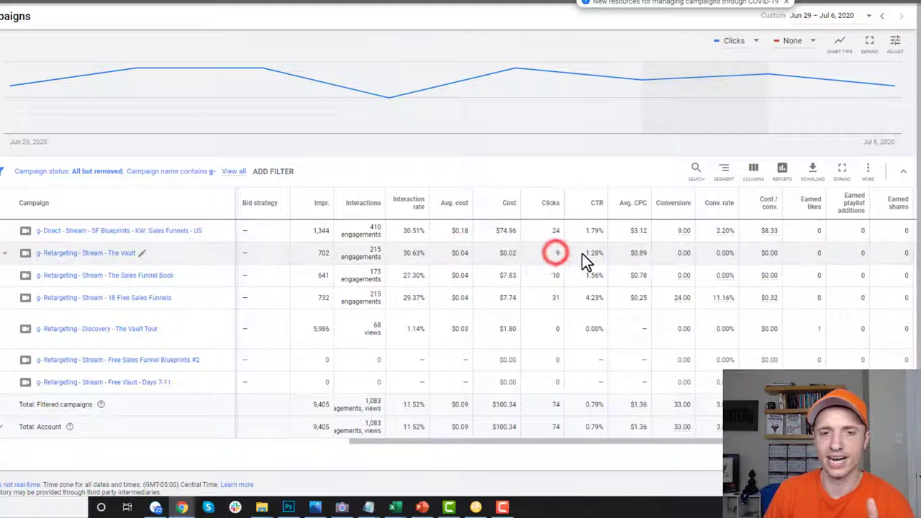
double_click(590, 253)
left_click(625, 260)
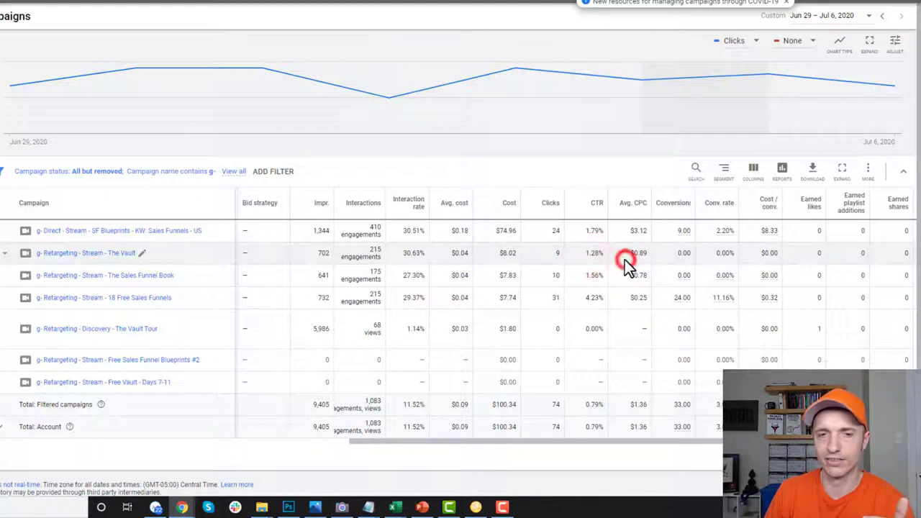
double_click(640, 253)
left_click(670, 260)
double_click(666, 251)
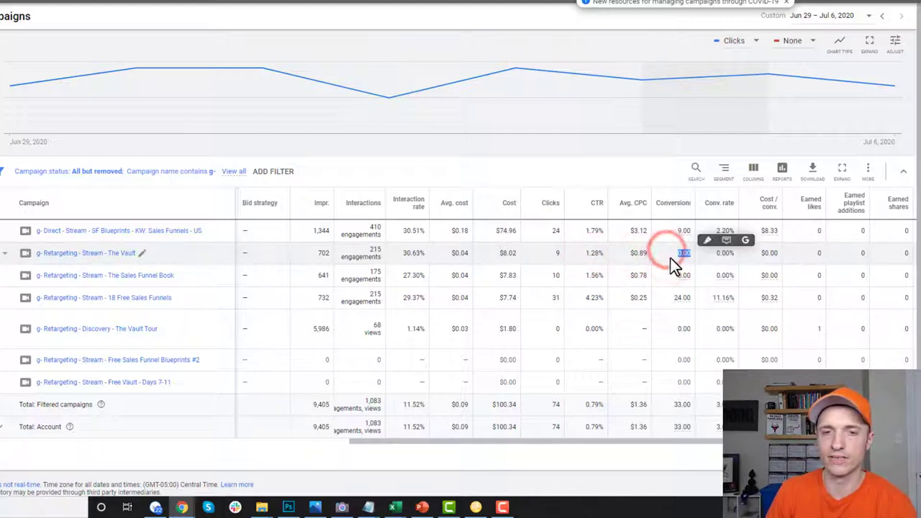
double_click(508, 256)
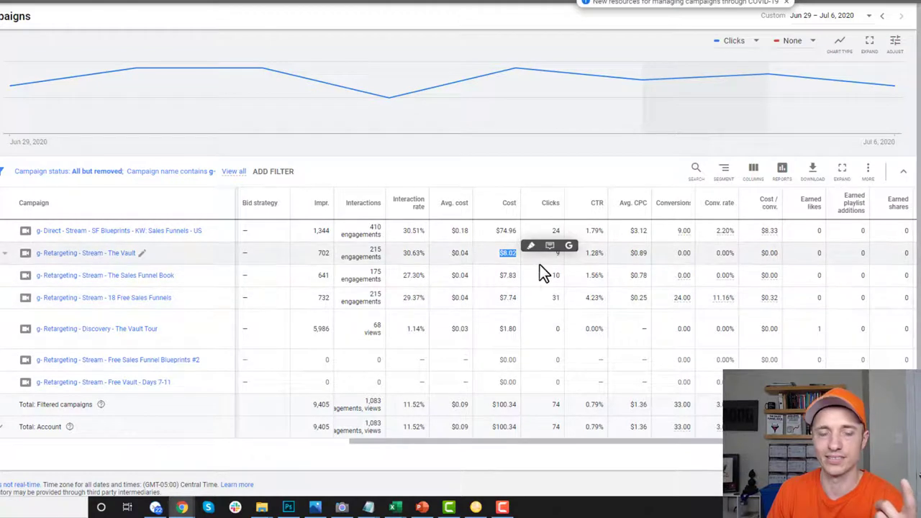
left_click(494, 252)
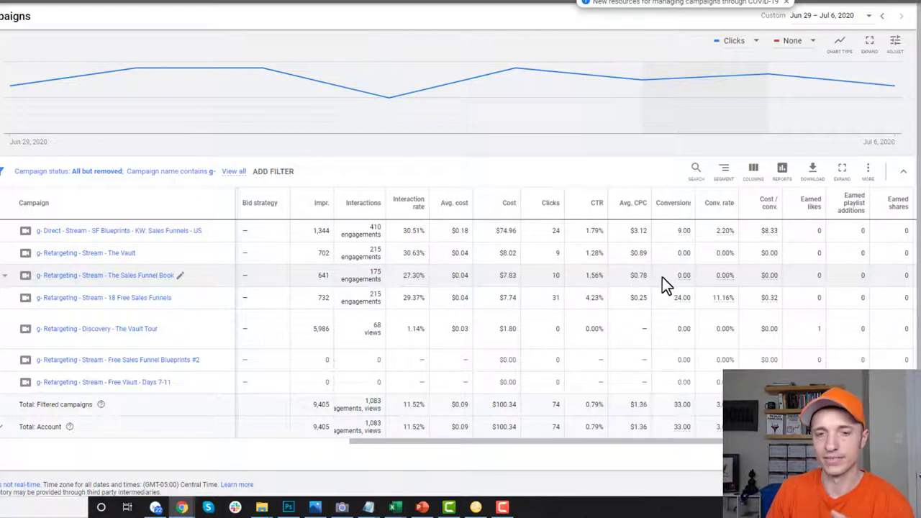
mouse_move(680, 288)
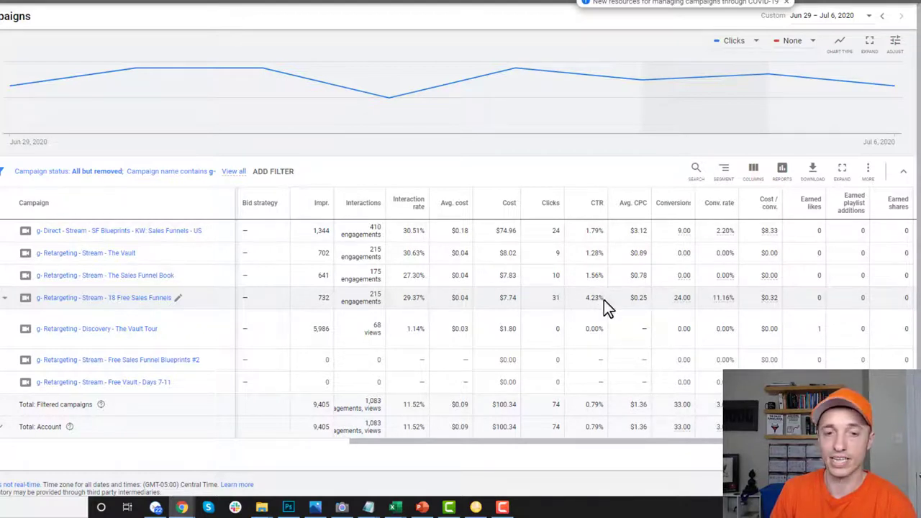
double_click(638, 297)
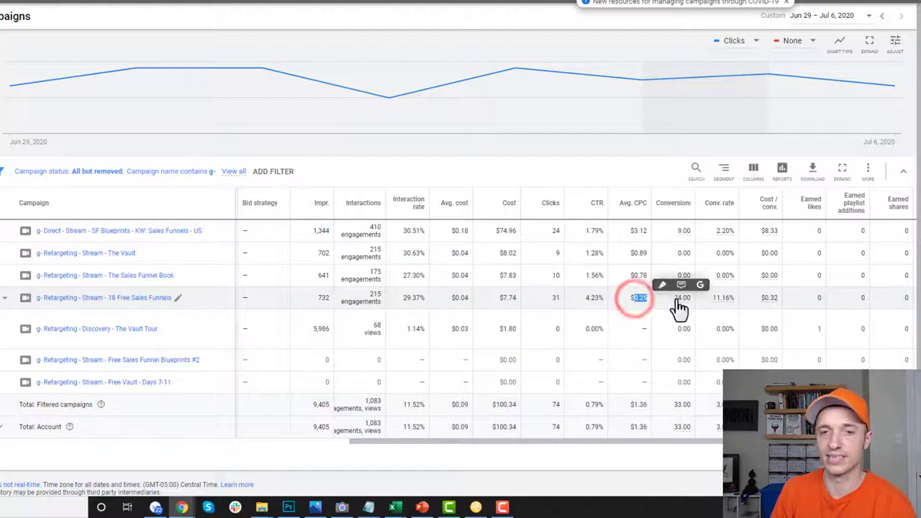
mouse_move(688, 303)
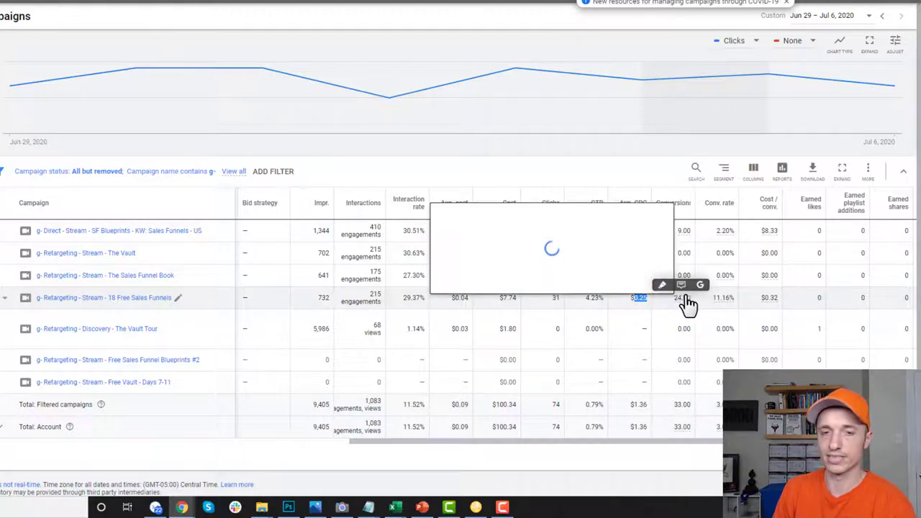
left_click(649, 158)
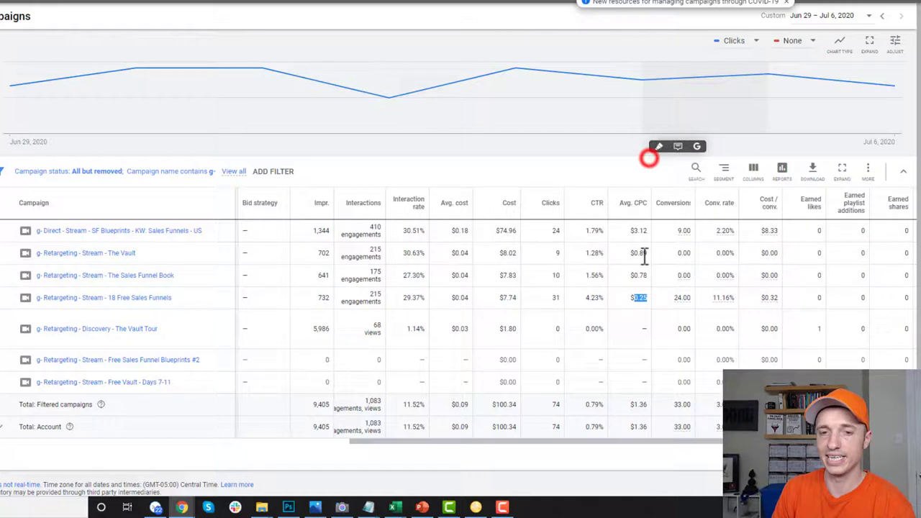
left_click(685, 302)
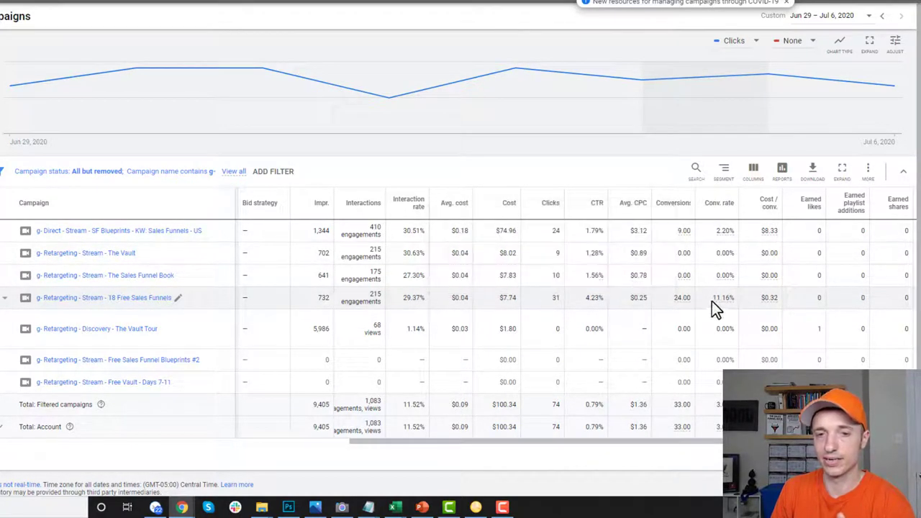
mouse_move(724, 302)
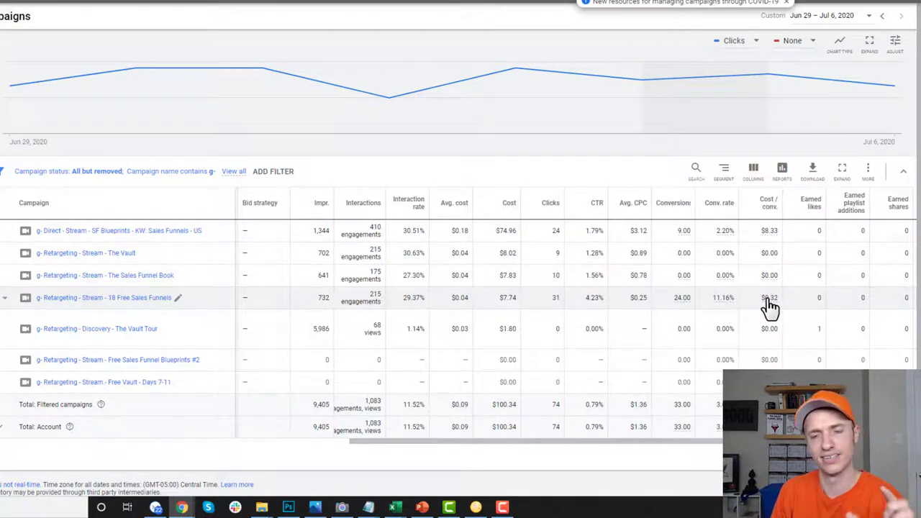
mouse_move(768, 309)
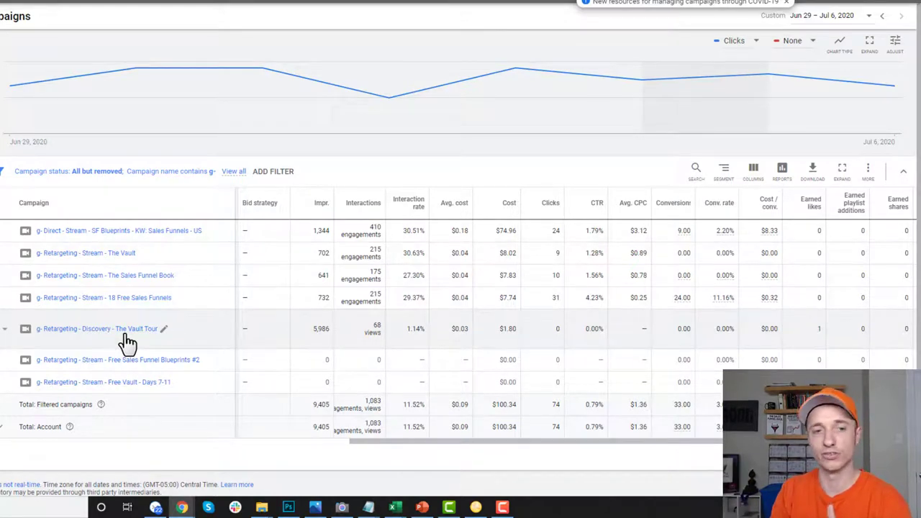
double_click(450, 331)
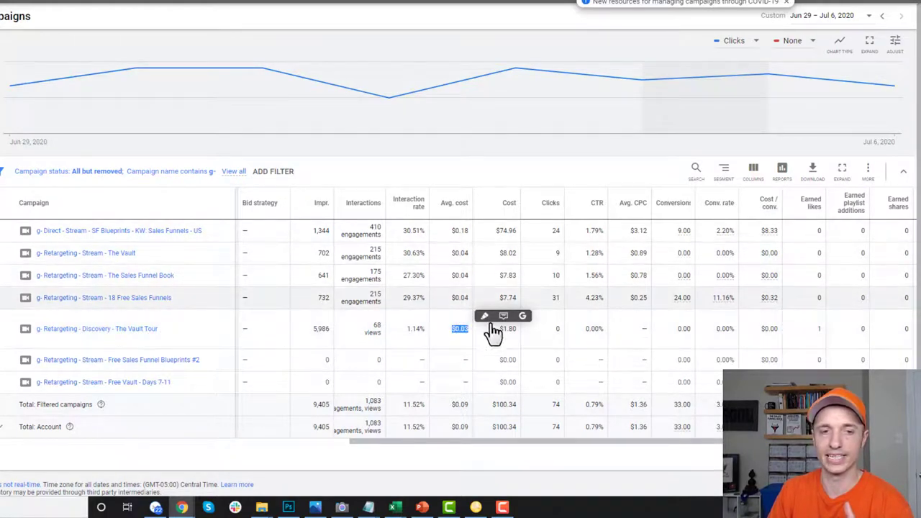
left_click(507, 331)
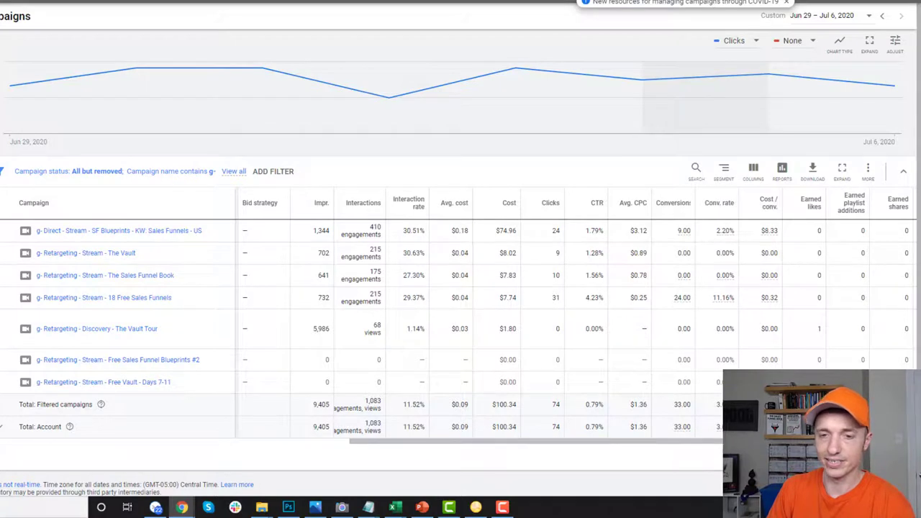
scroll(576, 316, "right", 3)
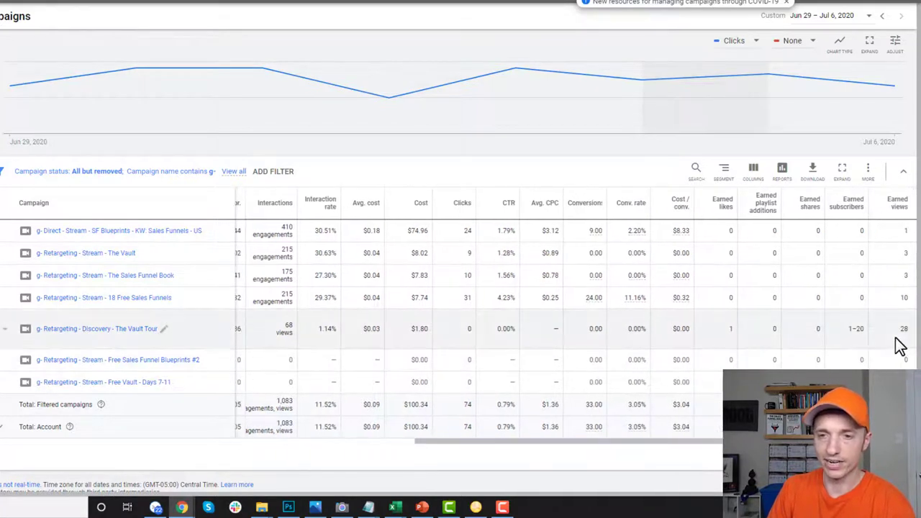